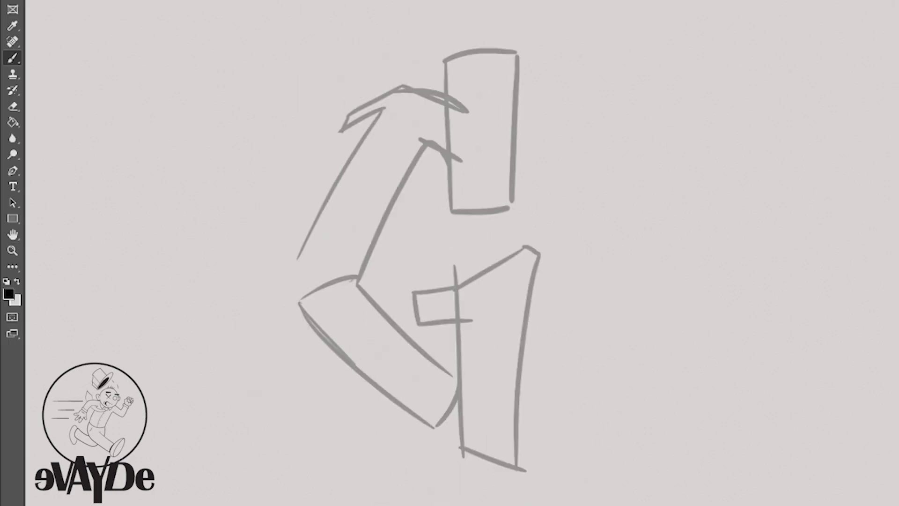
Step: Ink the angular outline of the letter G's upper bar and shoulder in black over the gray sketch
{"action": "left_click_drag", "start_coordinate": [429, 143], "coordinate": [451, 158]}
{"action": "left_click_drag", "start_coordinate": [404, 85], "coordinate": [450, 103]}
{"action": "left_click_drag", "start_coordinate": [450, 159], "coordinate": [453, 201]}
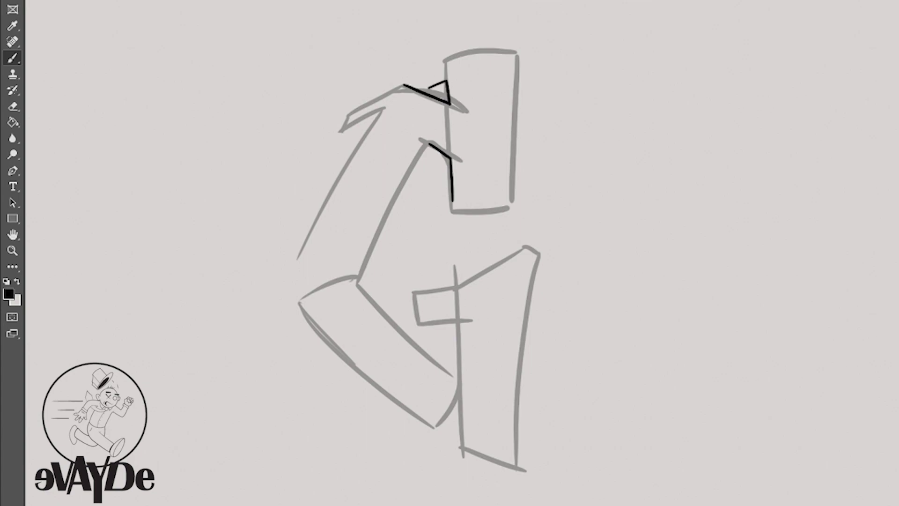
{"action": "mouse_move", "coordinate": [428, 88]}
{"action": "left_mouse_down"}
{"action": "mouse_move", "coordinate": [494, 36]}
{"action": "mouse_move", "coordinate": [452, 201]}
{"action": "mouse_move", "coordinate": [374, 133]}
{"action": "mouse_move", "coordinate": [285, 270]}
{"action": "left_mouse_up"}
Step: Ink both edges of the G's slanted upper stem and clean up the corner under the shoulder
{"action": "left_click_drag", "start_coordinate": [411, 135], "coordinate": [425, 147]}
{"action": "left_click_drag", "start_coordinate": [424, 146], "coordinate": [357, 261]}
{"action": "key", "text": "ctrl+z"}
{"action": "mouse_move", "coordinate": [421, 151]}
{"action": "left_mouse_down"}
{"action": "mouse_move", "coordinate": [362, 255]}
{"action": "mouse_move", "coordinate": [361, 277]}
{"action": "left_mouse_up"}
{"action": "mouse_move", "coordinate": [301, 259]}
{"action": "left_mouse_down"}
{"action": "mouse_move", "coordinate": [300, 299]}
{"action": "mouse_move", "coordinate": [285, 270]}
{"action": "left_mouse_up"}
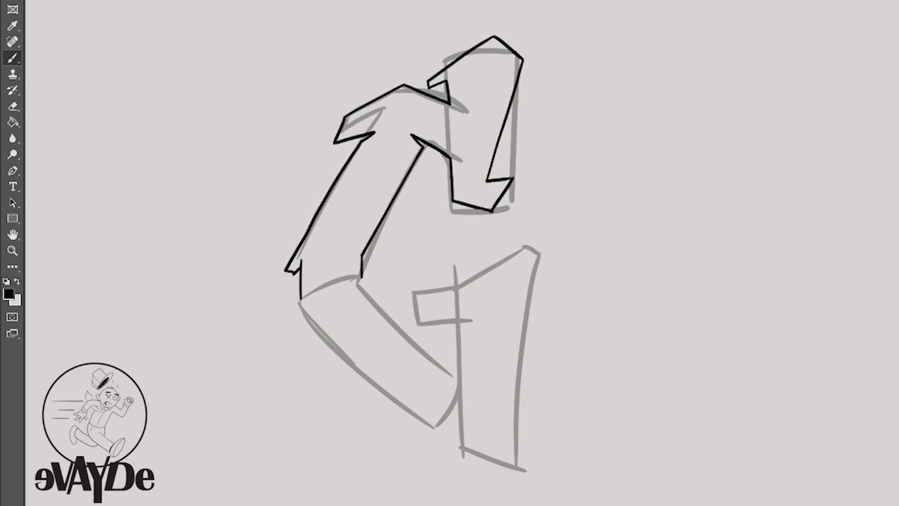
{"action": "key", "text": "e"}
{"action": "key", "text": "b"}
{"action": "left_click_drag", "start_coordinate": [375, 131], "coordinate": [360, 143]}
Step: Ink the outline of the G's lower diagonal arm, its inner serif and the curved right leg
{"action": "left_click_drag", "start_coordinate": [357, 285], "coordinate": [456, 373]}
{"action": "left_click_drag", "start_coordinate": [453, 321], "coordinate": [457, 372]}
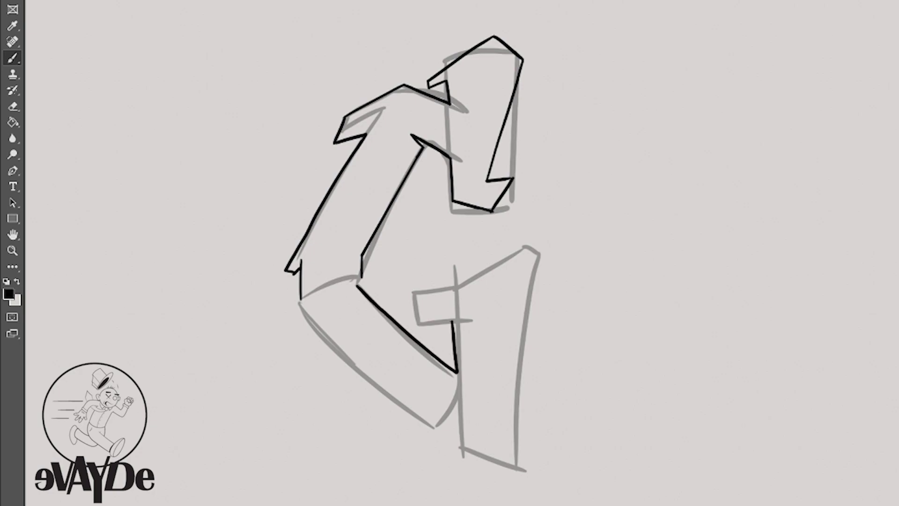
{"action": "mouse_move", "coordinate": [452, 322]}
{"action": "left_mouse_down"}
{"action": "mouse_move", "coordinate": [424, 295]}
{"action": "mouse_move", "coordinate": [532, 244]}
{"action": "mouse_move", "coordinate": [549, 260]}
{"action": "mouse_move", "coordinate": [515, 383]}
{"action": "mouse_move", "coordinate": [529, 463]}
{"action": "left_mouse_up"}
{"action": "left_click_drag", "start_coordinate": [282, 313], "coordinate": [461, 430]}
{"action": "left_click_drag", "start_coordinate": [461, 430], "coordinate": [462, 444]}
{"action": "left_click_drag", "start_coordinate": [281, 288], "coordinate": [284, 313]}
{"action": "left_click_drag", "start_coordinate": [301, 299], "coordinate": [349, 332]}
{"action": "key", "text": "ctrl+z"}
{"action": "key", "text": "ctrl+z"}
{"action": "key", "text": "ctrl+z"}
{"action": "key", "text": "ctrl+z"}
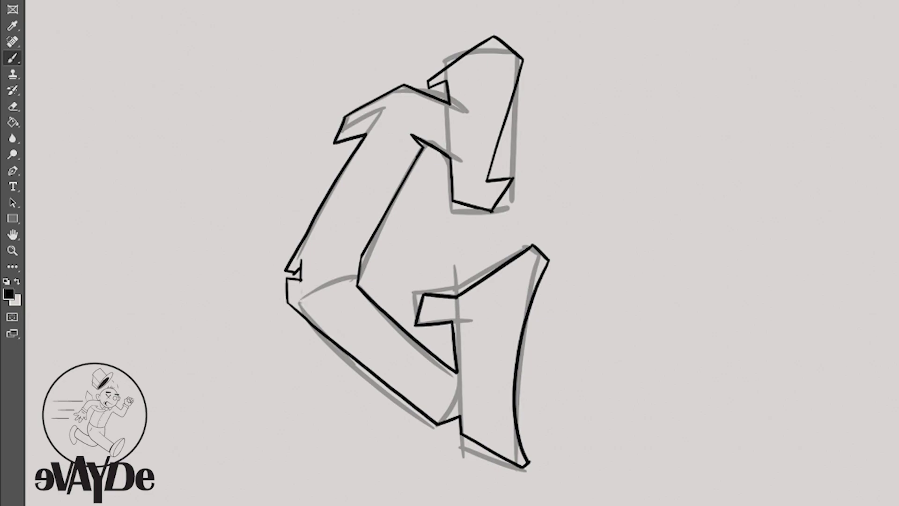
Step: Redraw the left elbow as a straight vertical edge and erase the small notch beside it
{"action": "mouse_move", "coordinate": [301, 261]}
{"action": "left_mouse_down"}
{"action": "mouse_move", "coordinate": [301, 338]}
{"action": "mouse_move", "coordinate": [321, 347]}
{"action": "mouse_move", "coordinate": [302, 312]}
{"action": "left_mouse_up"}
{"action": "key", "text": "e"}
{"action": "left_click_drag", "start_coordinate": [300, 281], "coordinate": [287, 304]}
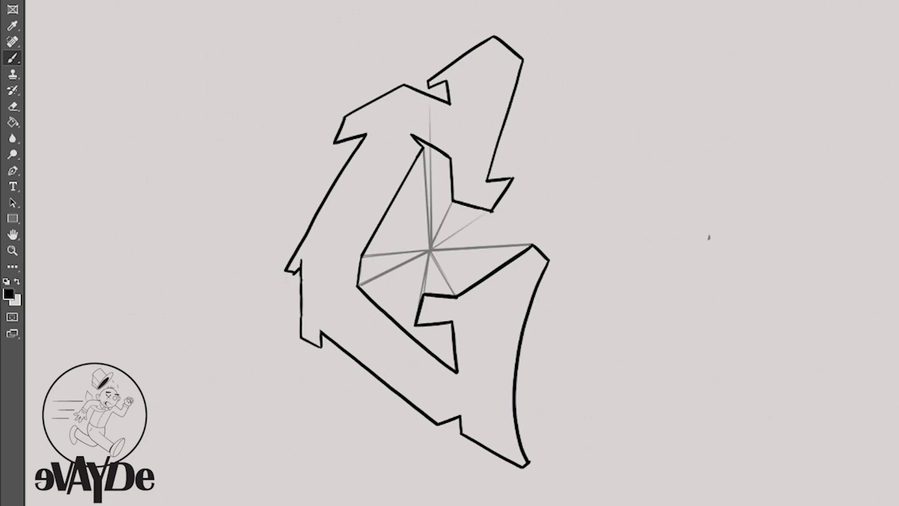
Step: Sketch gray guide lines from a vanishing point inside the G and the 3D extrusion edges along its inner contours and corners
{"action": "mouse_move", "coordinate": [429, 250]}
{"action": "left_mouse_down"}
{"action": "mouse_move", "coordinate": [353, 165]}
{"action": "mouse_move", "coordinate": [314, 268]}
{"action": "mouse_move", "coordinate": [338, 335]}
{"action": "mouse_move", "coordinate": [323, 344]}
{"action": "mouse_move", "coordinate": [455, 361]}
{"action": "left_mouse_up"}
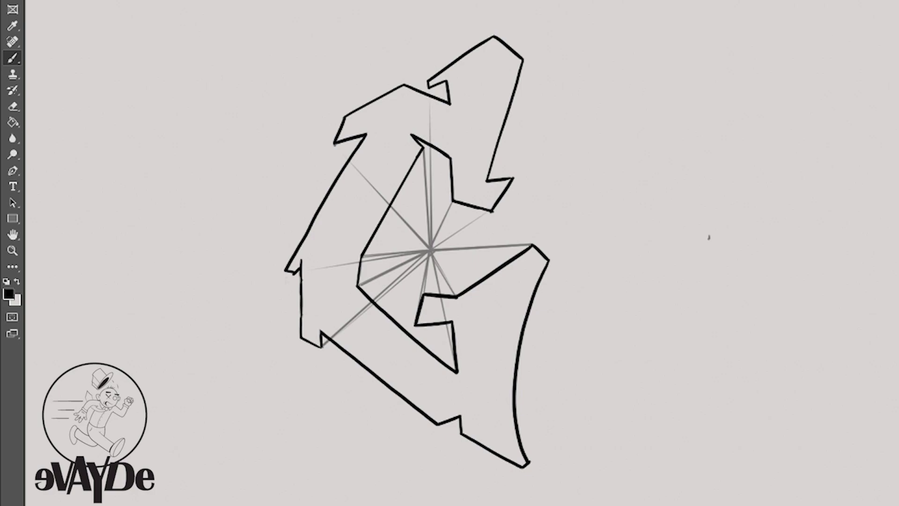
{"action": "left_click_drag", "start_coordinate": [425, 189], "coordinate": [406, 221]}
{"action": "mouse_move", "coordinate": [431, 249]}
{"action": "left_mouse_down"}
{"action": "mouse_move", "coordinate": [451, 159]}
{"action": "mouse_move", "coordinate": [443, 184]}
{"action": "left_mouse_up"}
{"action": "left_click_drag", "start_coordinate": [441, 202], "coordinate": [442, 221]}
{"action": "mouse_move", "coordinate": [446, 218]}
{"action": "left_mouse_down"}
{"action": "mouse_move", "coordinate": [469, 225]}
{"action": "mouse_move", "coordinate": [491, 212]}
{"action": "left_mouse_up"}
{"action": "left_click_drag", "start_coordinate": [407, 222], "coordinate": [390, 253]}
{"action": "left_click_drag", "start_coordinate": [390, 253], "coordinate": [390, 270]}
{"action": "left_click_drag", "start_coordinate": [390, 271], "coordinate": [420, 298]}
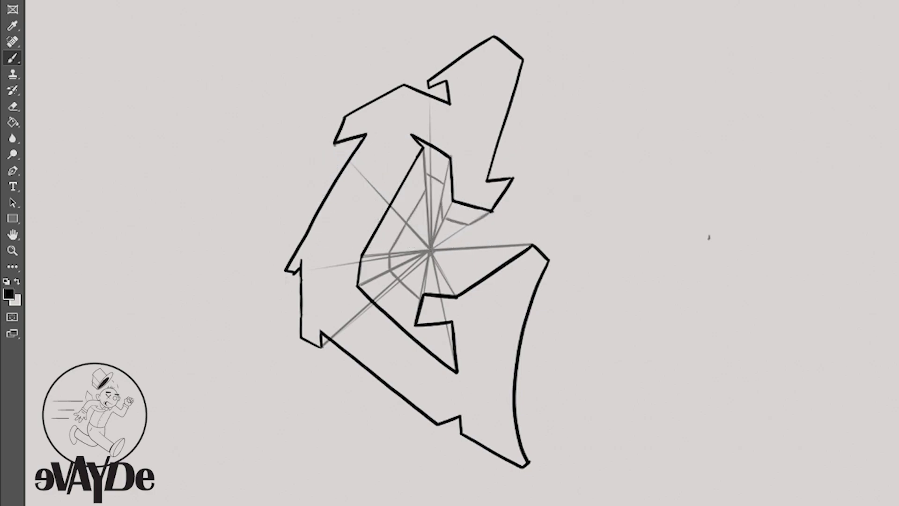
{"action": "mouse_move", "coordinate": [427, 267]}
{"action": "left_mouse_down"}
{"action": "mouse_move", "coordinate": [440, 272]}
{"action": "mouse_move", "coordinate": [478, 249]}
{"action": "left_mouse_up"}
{"action": "left_click_drag", "start_coordinate": [438, 98], "coordinate": [448, 95]}
{"action": "left_click_drag", "start_coordinate": [334, 145], "coordinate": [349, 159]}
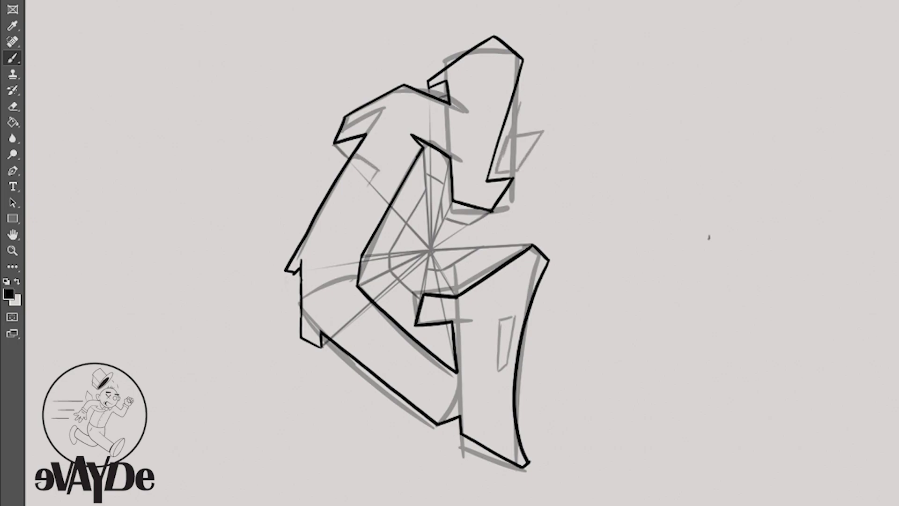
Step: Sketch narrow bars alongside the outer edges of the upper stem and the right leg
{"action": "mouse_move", "coordinate": [331, 170]}
{"action": "left_mouse_down"}
{"action": "mouse_move", "coordinate": [292, 235]}
{"action": "mouse_move", "coordinate": [324, 169]}
{"action": "left_mouse_up"}
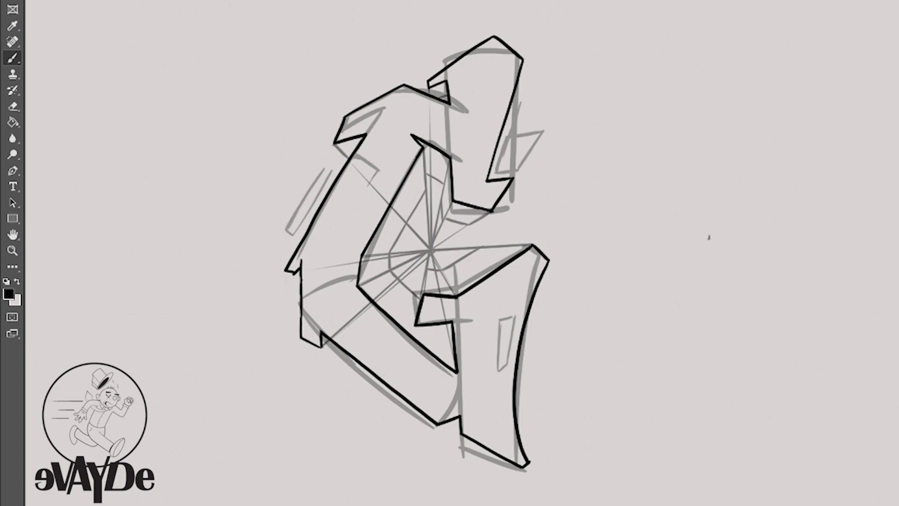
{"action": "mouse_move", "coordinate": [556, 267]}
{"action": "left_mouse_down"}
{"action": "mouse_move", "coordinate": [572, 278]}
{"action": "mouse_move", "coordinate": [537, 315]}
{"action": "mouse_move", "coordinate": [532, 368]}
{"action": "left_mouse_up"}
{"action": "left_click_drag", "start_coordinate": [546, 287], "coordinate": [530, 357]}
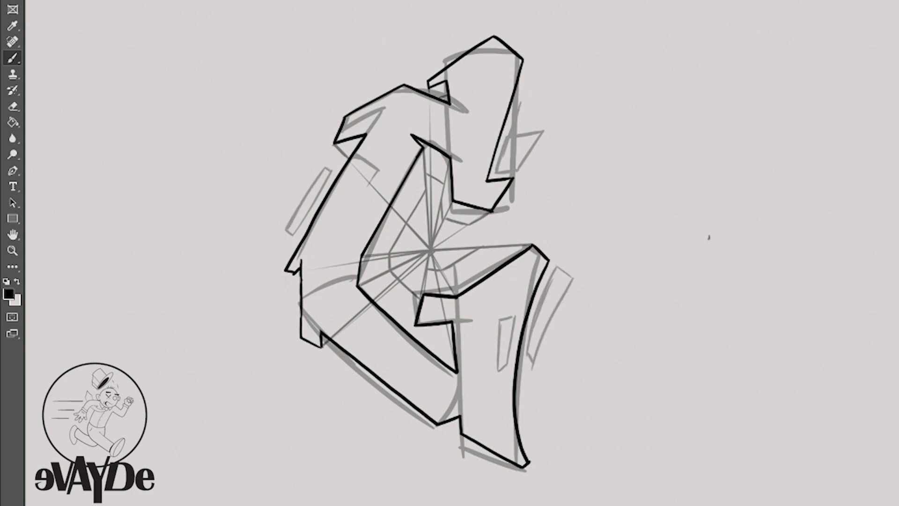
Step: Draw guide lines from the vanishing point to the corners of the side bars and the pointed accent
{"action": "mouse_move", "coordinate": [430, 251]}
{"action": "left_mouse_down"}
{"action": "mouse_move", "coordinate": [557, 265]}
{"action": "mouse_move", "coordinate": [528, 355]}
{"action": "mouse_move", "coordinate": [536, 357]}
{"action": "left_mouse_up"}
{"action": "mouse_move", "coordinate": [430, 251]}
{"action": "left_mouse_down"}
{"action": "mouse_move", "coordinate": [327, 167]}
{"action": "mouse_move", "coordinate": [288, 232]}
{"action": "left_mouse_up"}
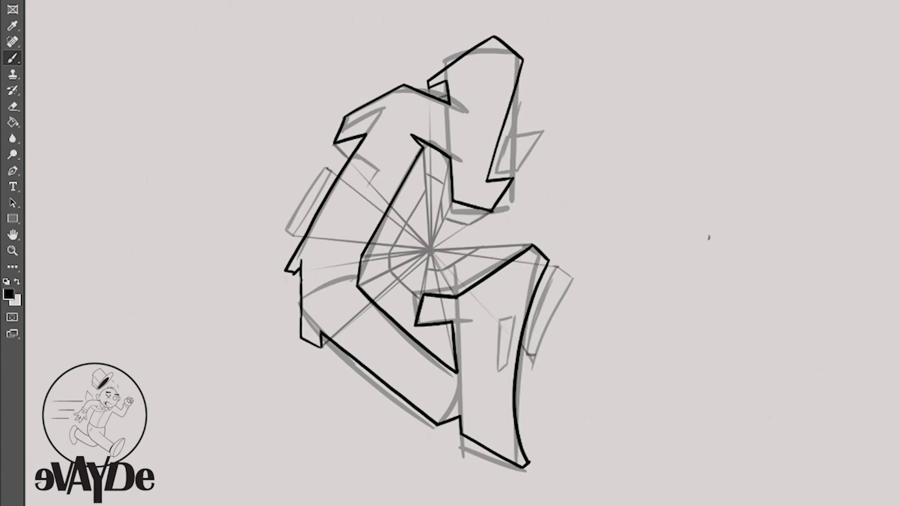
{"action": "mouse_move", "coordinate": [430, 251]}
{"action": "left_mouse_down"}
{"action": "mouse_move", "coordinate": [489, 182]}
{"action": "mouse_move", "coordinate": [510, 132]}
{"action": "left_mouse_up"}
{"action": "left_click_drag", "start_coordinate": [430, 251], "coordinate": [513, 178]}
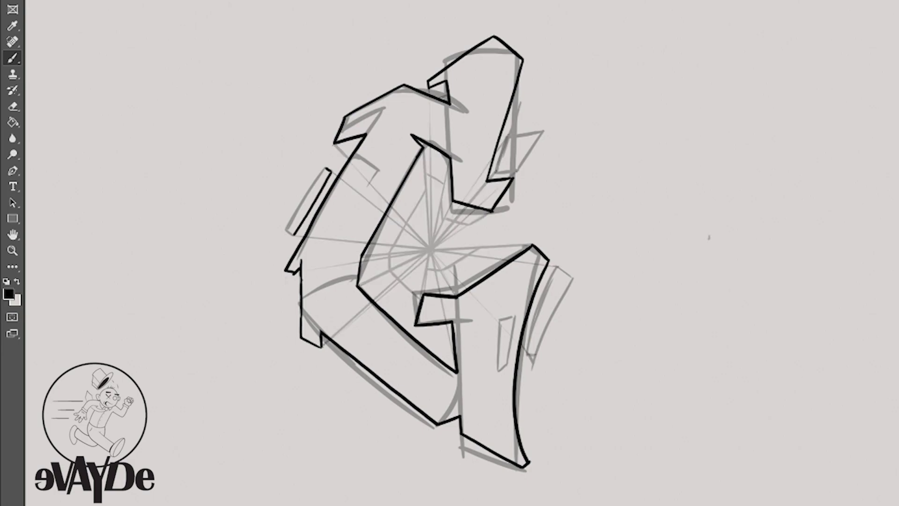
Step: Ink the outline of the narrow bar beside the right leg in black
{"action": "left_click_drag", "start_coordinate": [556, 268], "coordinate": [529, 351]}
{"action": "left_click_drag", "start_coordinate": [572, 280], "coordinate": [537, 351]}
{"action": "left_click_drag", "start_coordinate": [557, 267], "coordinate": [572, 279]}
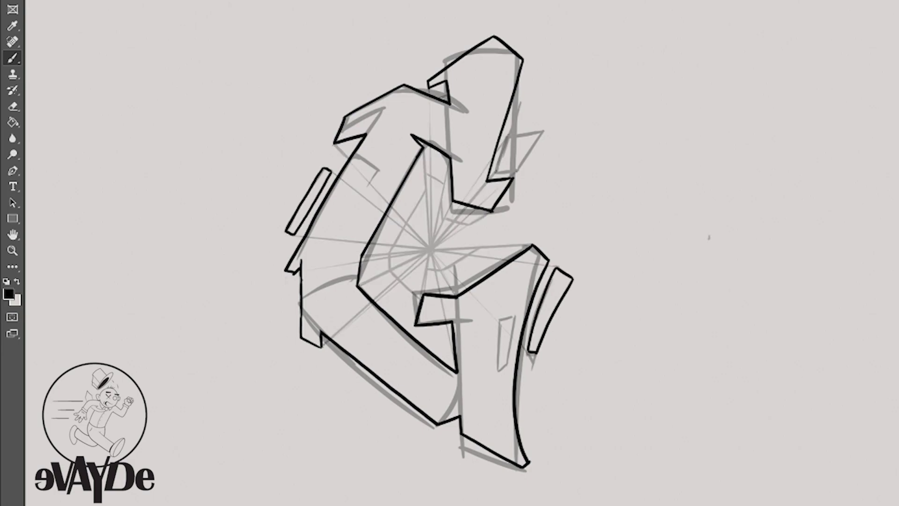
Step: Ink the 3D extrusion edges inside the G's opening and connect the right bar to the leg
{"action": "mouse_move", "coordinate": [424, 148]}
{"action": "left_mouse_down"}
{"action": "mouse_move", "coordinate": [425, 190]}
{"action": "mouse_move", "coordinate": [443, 218]}
{"action": "left_mouse_up"}
{"action": "mouse_move", "coordinate": [425, 173]}
{"action": "left_mouse_down"}
{"action": "mouse_move", "coordinate": [441, 184]}
{"action": "mouse_move", "coordinate": [415, 211]}
{"action": "mouse_move", "coordinate": [390, 271]}
{"action": "mouse_move", "coordinate": [382, 253]}
{"action": "left_mouse_up"}
{"action": "mouse_move", "coordinate": [358, 283]}
{"action": "left_mouse_down"}
{"action": "mouse_move", "coordinate": [390, 271]}
{"action": "mouse_move", "coordinate": [407, 287]}
{"action": "mouse_move", "coordinate": [428, 270]}
{"action": "left_mouse_up"}
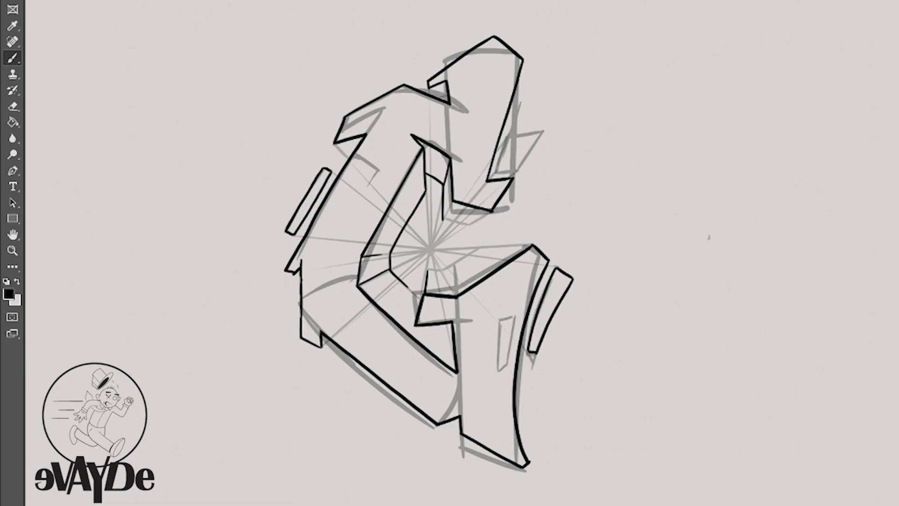
{"action": "mouse_move", "coordinate": [418, 305]}
{"action": "left_mouse_down"}
{"action": "mouse_move", "coordinate": [429, 269]}
{"action": "mouse_move", "coordinate": [457, 294]}
{"action": "mouse_move", "coordinate": [464, 257]}
{"action": "mouse_move", "coordinate": [479, 247]}
{"action": "mouse_move", "coordinate": [532, 244]}
{"action": "mouse_move", "coordinate": [559, 267]}
{"action": "left_mouse_up"}
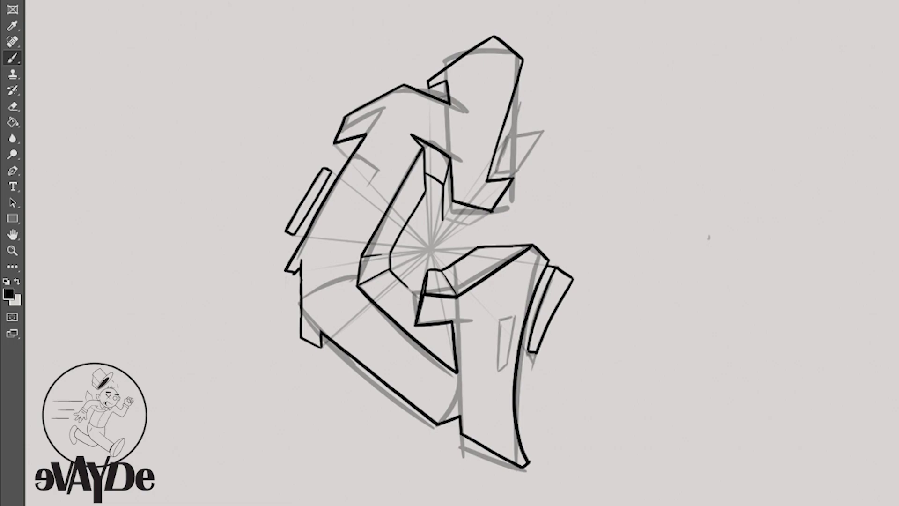
{"action": "left_click_drag", "start_coordinate": [522, 344], "coordinate": [529, 351]}
{"action": "left_click_drag", "start_coordinate": [395, 276], "coordinate": [420, 297]}
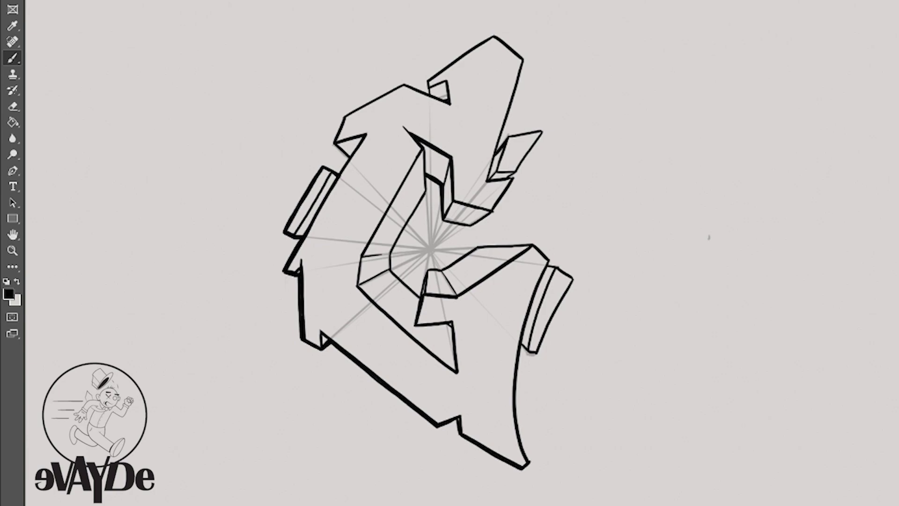
Step: Thicken the black outlines of the inner extrusion, the upper bar's top and the outer edge of the right leg
{"action": "left_click_drag", "start_coordinate": [476, 247], "coordinate": [418, 297]}
{"action": "left_click_drag", "start_coordinate": [389, 252], "coordinate": [415, 293]}
{"action": "left_click_drag", "start_coordinate": [392, 253], "coordinate": [425, 178]}
{"action": "mouse_move", "coordinate": [525, 60]}
{"action": "left_mouse_down"}
{"action": "mouse_move", "coordinate": [496, 151]}
{"action": "mouse_move", "coordinate": [520, 81]}
{"action": "left_mouse_up"}
{"action": "left_click_drag", "start_coordinate": [494, 35], "coordinate": [526, 60]}
{"action": "mouse_move", "coordinate": [428, 79]}
{"action": "left_mouse_down"}
{"action": "mouse_move", "coordinate": [494, 35]}
{"action": "mouse_move", "coordinate": [428, 92]}
{"action": "left_mouse_up"}
{"action": "mouse_move", "coordinate": [533, 244]}
{"action": "left_mouse_down"}
{"action": "mouse_move", "coordinate": [575, 279]}
{"action": "mouse_move", "coordinate": [537, 352]}
{"action": "mouse_move", "coordinate": [531, 464]}
{"action": "left_mouse_up"}
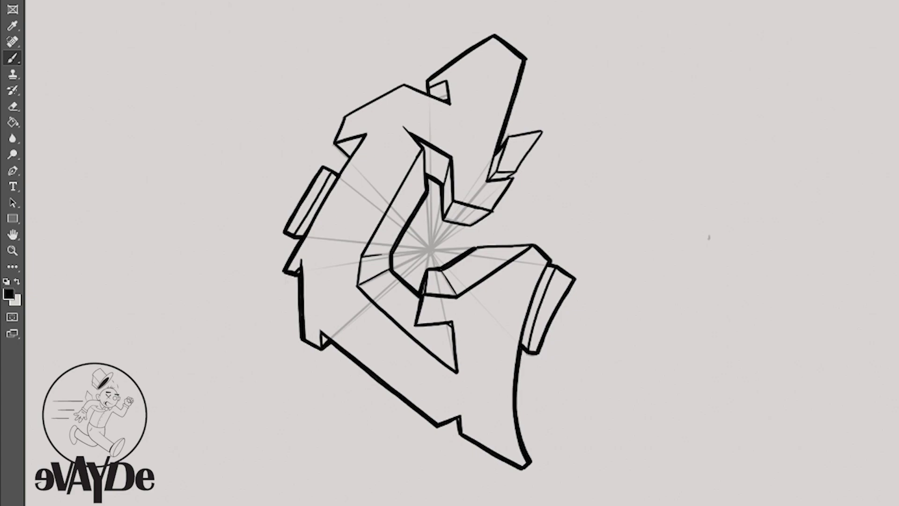
Step: Thicken the black outlines of the pointed accent, the upper bar's tip, the shoulder and the inner stem edge
{"action": "mouse_move", "coordinate": [509, 137]}
{"action": "left_mouse_down"}
{"action": "mouse_move", "coordinate": [544, 129]}
{"action": "mouse_move", "coordinate": [491, 213]}
{"action": "mouse_move", "coordinate": [473, 227]}
{"action": "mouse_move", "coordinate": [445, 221]}
{"action": "left_mouse_up"}
{"action": "left_click_drag", "start_coordinate": [402, 84], "coordinate": [346, 115]}
{"action": "left_click_drag", "start_coordinate": [346, 116], "coordinate": [333, 142]}
{"action": "left_click_drag", "start_coordinate": [333, 142], "coordinate": [349, 157]}
{"action": "left_click_drag", "start_coordinate": [403, 84], "coordinate": [427, 95]}
{"action": "left_click_drag", "start_coordinate": [423, 150], "coordinate": [363, 254]}
{"action": "left_click_drag", "start_coordinate": [362, 255], "coordinate": [359, 286]}
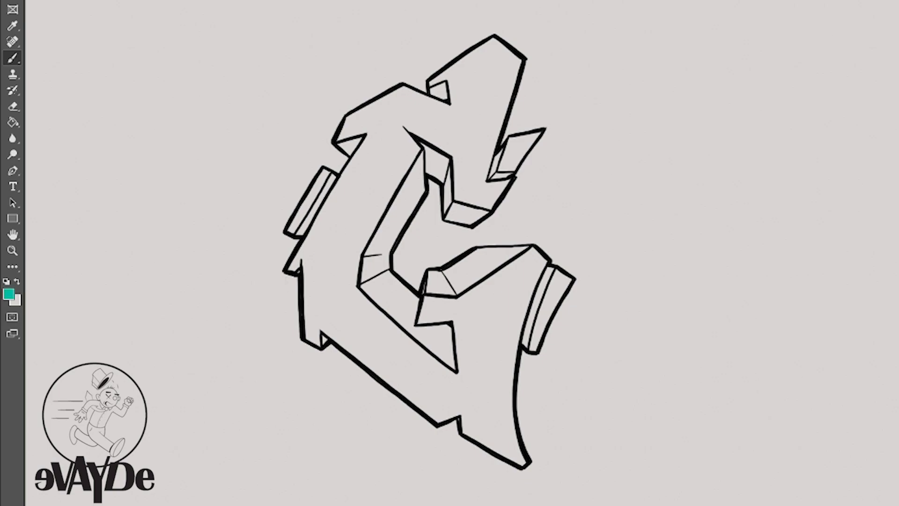
{"action": "mouse_move", "coordinate": [529, 267]}
{"action": "left_mouse_down"}
{"action": "mouse_move", "coordinate": [531, 276]}
{"action": "mouse_move", "coordinate": [533, 267]}
{"action": "left_mouse_up"}
{"action": "key", "text": "ctrl+z"}
{"action": "left_click_drag", "start_coordinate": [457, 314], "coordinate": [461, 348]}
{"action": "mouse_move", "coordinate": [456, 314]}
{"action": "left_mouse_down"}
{"action": "mouse_move", "coordinate": [465, 379]}
{"action": "mouse_move", "coordinate": [504, 398]}
{"action": "mouse_move", "coordinate": [518, 323]}
{"action": "mouse_move", "coordinate": [514, 380]}
{"action": "left_mouse_up"}
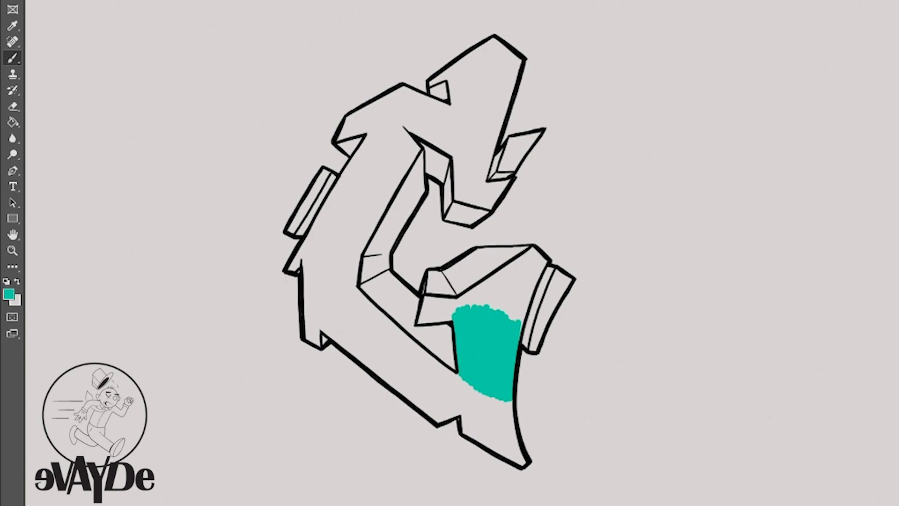
{"action": "key", "text": "ctrl+z"}
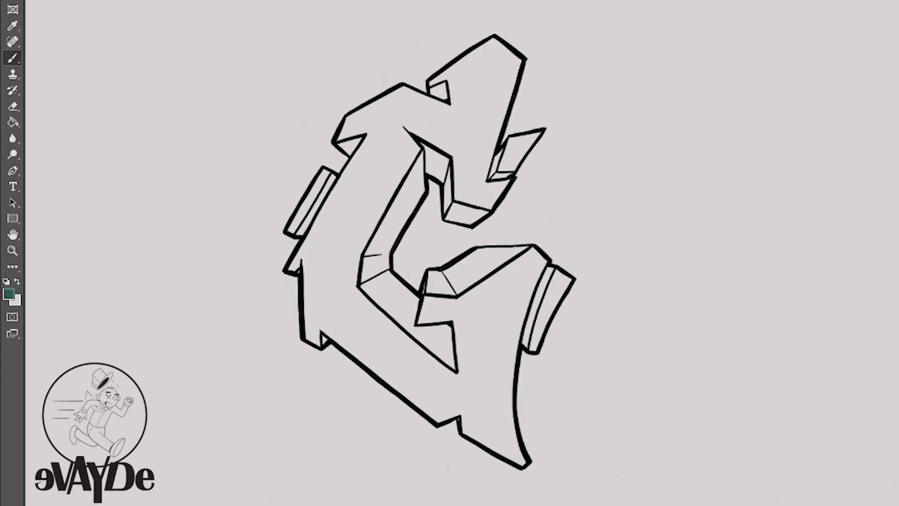
Step: Draw crisscrossing dark teal lines across the whole G and erase their overshoot around the upper, inner and left contours
{"action": "left_click_drag", "start_coordinate": [398, 10], "coordinate": [291, 138]}
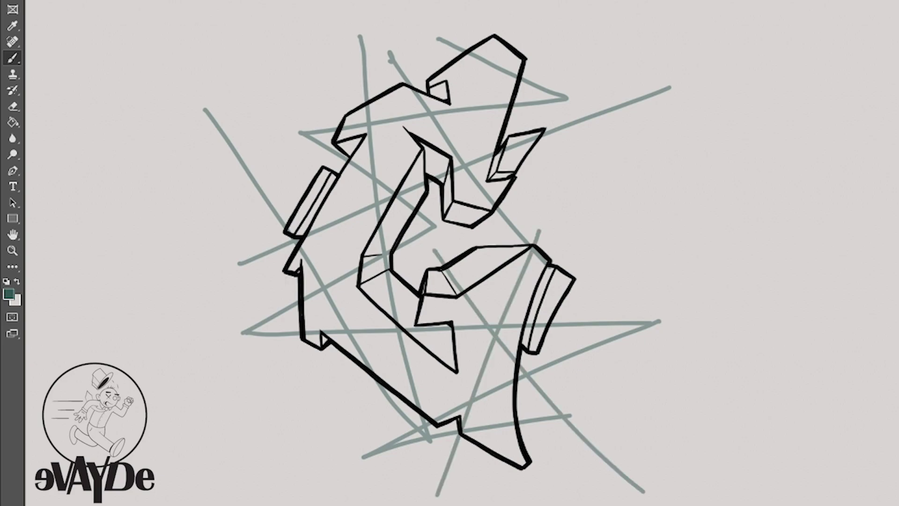
{"action": "key", "text": "e"}
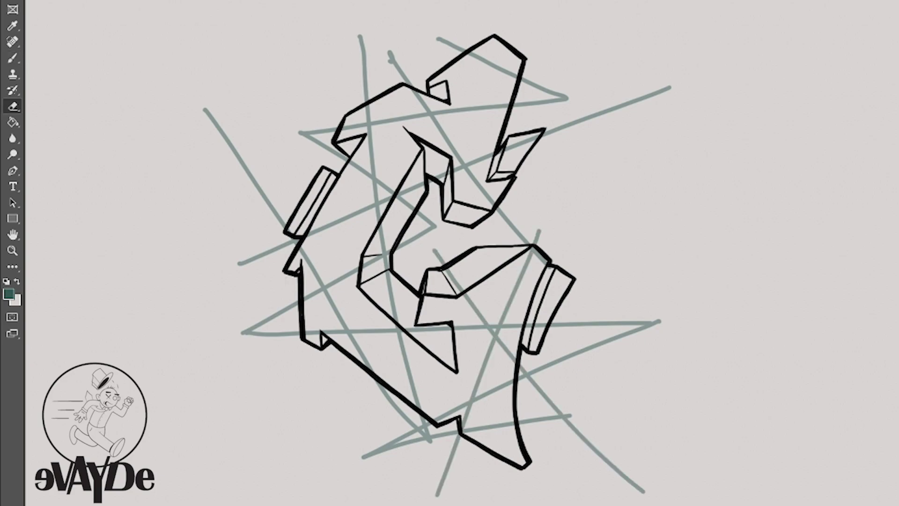
{"action": "mouse_move", "coordinate": [637, 100]}
{"action": "left_mouse_down"}
{"action": "mouse_move", "coordinate": [555, 130]}
{"action": "mouse_move", "coordinate": [546, 91]}
{"action": "mouse_move", "coordinate": [520, 105]}
{"action": "left_mouse_up"}
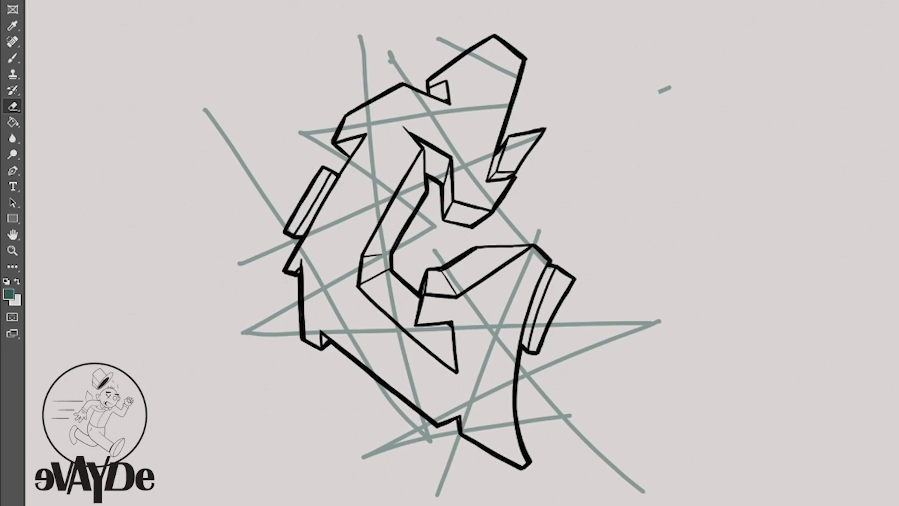
{"action": "mouse_move", "coordinate": [503, 214]}
{"action": "left_mouse_down"}
{"action": "mouse_move", "coordinate": [537, 234]}
{"action": "mouse_move", "coordinate": [437, 256]}
{"action": "mouse_move", "coordinate": [419, 237]}
{"action": "mouse_move", "coordinate": [400, 247]}
{"action": "left_mouse_up"}
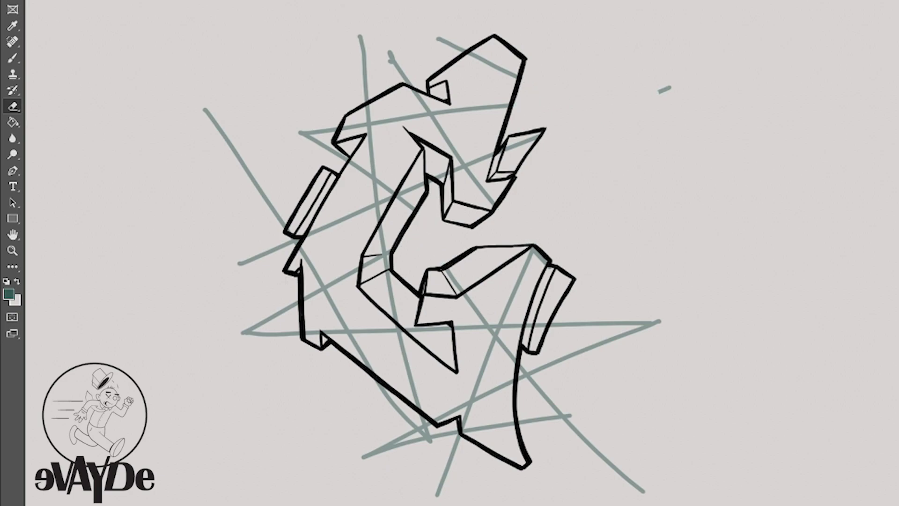
{"action": "left_click_drag", "start_coordinate": [302, 133], "coordinate": [344, 161]}
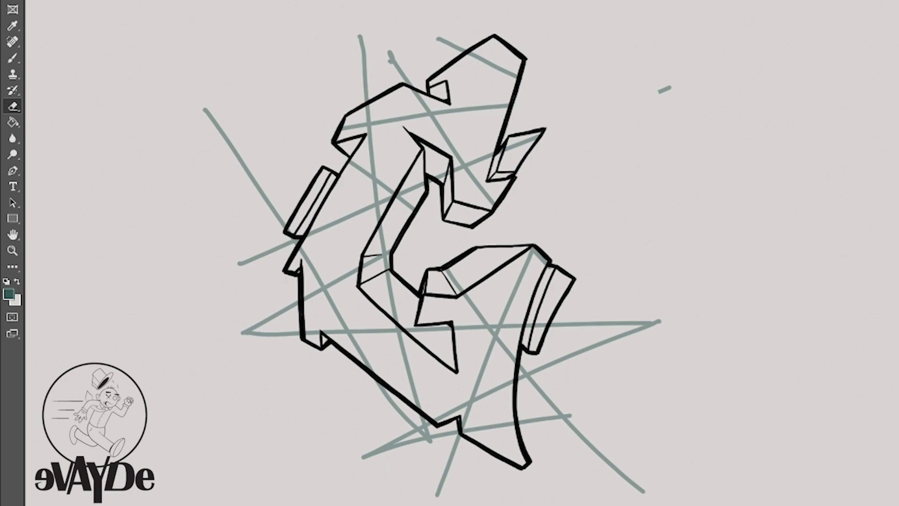
{"action": "left_click_drag", "start_coordinate": [286, 229], "coordinate": [204, 110]}
{"action": "left_click_drag", "start_coordinate": [237, 264], "coordinate": [298, 236]}
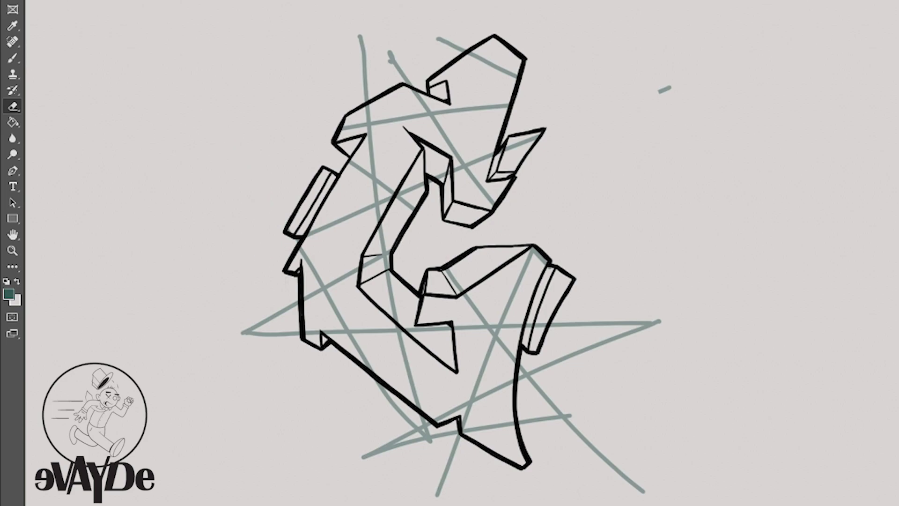
{"action": "left_click_drag", "start_coordinate": [298, 312], "coordinate": [243, 331]}
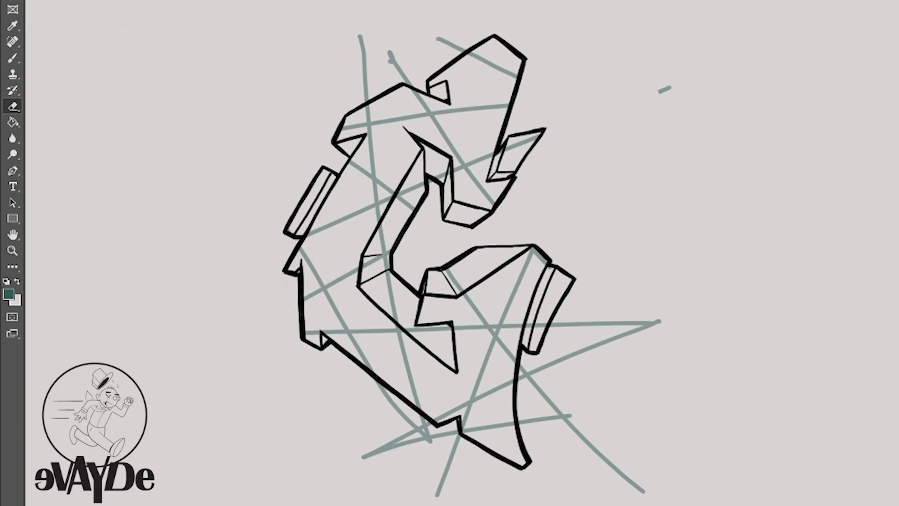
Step: Erase the remaining line ends outside the G's outline and lower the opacity of the pattern lines to 50%
{"action": "mouse_move", "coordinate": [377, 387]}
{"action": "left_mouse_down"}
{"action": "mouse_move", "coordinate": [447, 447]}
{"action": "mouse_move", "coordinate": [384, 473]}
{"action": "left_mouse_up"}
{"action": "mouse_move", "coordinate": [527, 370]}
{"action": "left_mouse_down"}
{"action": "mouse_move", "coordinate": [546, 412]}
{"action": "mouse_move", "coordinate": [568, 357]}
{"action": "left_mouse_up"}
{"action": "left_click_drag", "start_coordinate": [657, 322], "coordinate": [581, 350]}
{"action": "left_click_drag", "start_coordinate": [613, 324], "coordinate": [557, 324]}
{"action": "left_click_drag", "start_coordinate": [570, 424], "coordinate": [644, 491]}
{"action": "left_click_drag", "start_coordinate": [366, 96], "coordinate": [361, 37]}
{"action": "mouse_move", "coordinate": [390, 52]}
{"action": "left_mouse_down"}
{"action": "mouse_move", "coordinate": [402, 71]}
{"action": "mouse_move", "coordinate": [452, 45]}
{"action": "left_mouse_up"}
{"action": "left_click_drag", "start_coordinate": [658, 92], "coordinate": [671, 86]}
{"action": "key", "text": "5"}
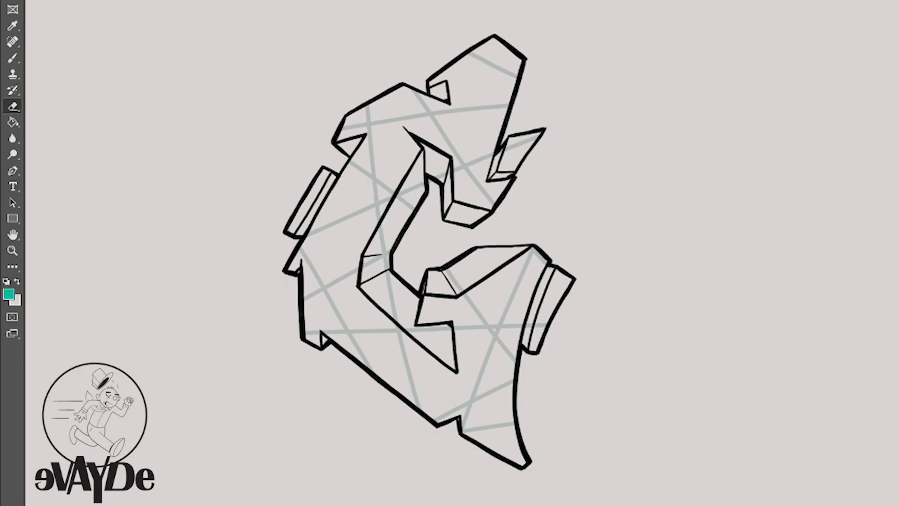
Step: Paint pattern sections teal on the right leg, mid stem, left elbow and the tip of the upper bar
{"action": "key", "text": "b"}
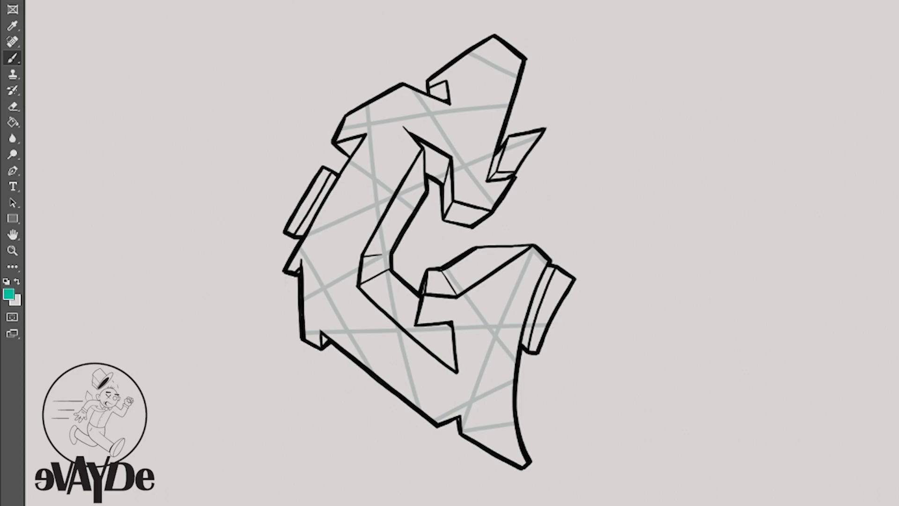
{"action": "mouse_move", "coordinate": [495, 336]}
{"action": "left_mouse_down"}
{"action": "mouse_move", "coordinate": [475, 396]}
{"action": "mouse_move", "coordinate": [502, 344]}
{"action": "mouse_move", "coordinate": [515, 360]}
{"action": "left_mouse_up"}
{"action": "mouse_move", "coordinate": [474, 398]}
{"action": "left_mouse_down"}
{"action": "mouse_move", "coordinate": [508, 381]}
{"action": "mouse_move", "coordinate": [510, 369]}
{"action": "mouse_move", "coordinate": [491, 361]}
{"action": "mouse_move", "coordinate": [506, 352]}
{"action": "mouse_move", "coordinate": [512, 360]}
{"action": "left_mouse_up"}
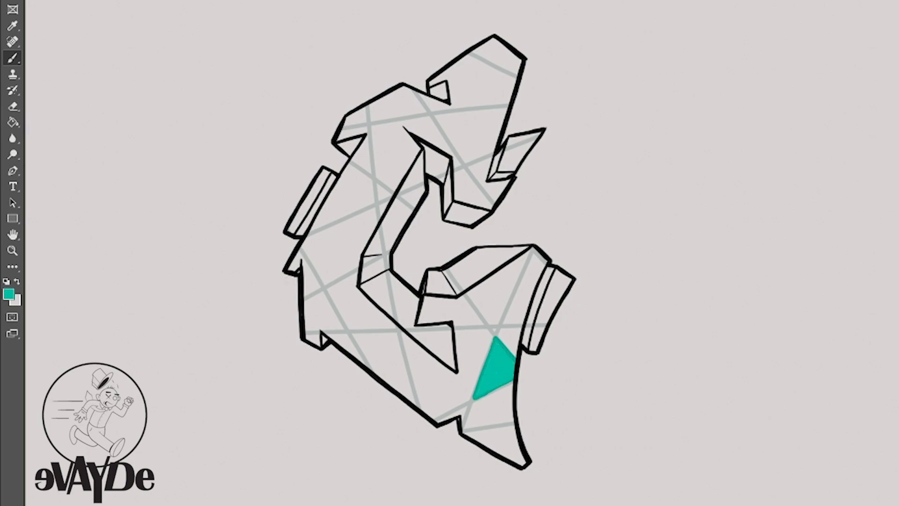
{"action": "left_click_drag", "start_coordinate": [375, 180], "coordinate": [377, 201]}
{"action": "left_click_drag", "start_coordinate": [374, 180], "coordinate": [393, 192]}
{"action": "left_click_drag", "start_coordinate": [381, 186], "coordinate": [390, 197]}
{"action": "mouse_move", "coordinate": [289, 269]}
{"action": "left_mouse_down"}
{"action": "mouse_move", "coordinate": [299, 252]}
{"action": "mouse_move", "coordinate": [317, 285]}
{"action": "left_mouse_up"}
{"action": "mouse_move", "coordinate": [304, 265]}
{"action": "left_mouse_down"}
{"action": "mouse_move", "coordinate": [308, 292]}
{"action": "mouse_move", "coordinate": [320, 284]}
{"action": "left_mouse_up"}
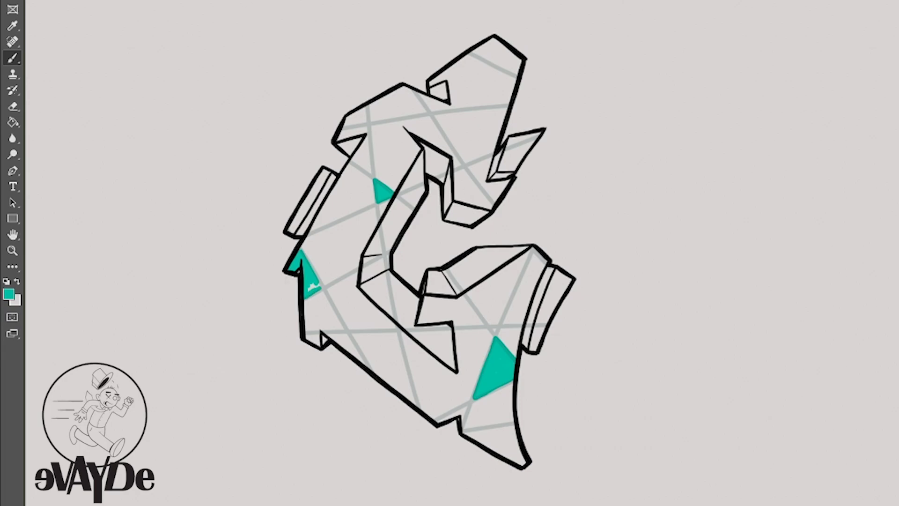
{"action": "mouse_move", "coordinate": [471, 53]}
{"action": "left_mouse_down"}
{"action": "mouse_move", "coordinate": [519, 67]}
{"action": "mouse_move", "coordinate": [475, 49]}
{"action": "mouse_move", "coordinate": [517, 75]}
{"action": "left_mouse_up"}
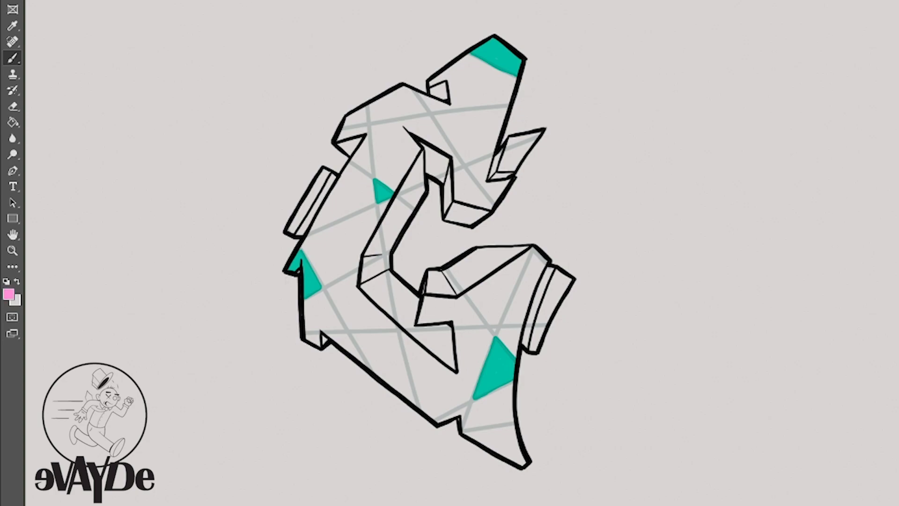
Step: Paint pattern sections pink on the upper right leg, lower arm, left shoulder and pointed accent
{"action": "left_click_drag", "start_coordinate": [466, 293], "coordinate": [488, 323]}
{"action": "mouse_move", "coordinate": [533, 250]}
{"action": "left_mouse_down"}
{"action": "mouse_move", "coordinate": [497, 324]}
{"action": "mouse_move", "coordinate": [503, 306]}
{"action": "mouse_move", "coordinate": [477, 296]}
{"action": "mouse_move", "coordinate": [524, 255]}
{"action": "mouse_move", "coordinate": [501, 272]}
{"action": "left_mouse_up"}
{"action": "mouse_move", "coordinate": [348, 333]}
{"action": "left_mouse_down"}
{"action": "mouse_move", "coordinate": [372, 370]}
{"action": "mouse_move", "coordinate": [407, 397]}
{"action": "mouse_move", "coordinate": [399, 333]}
{"action": "mouse_move", "coordinate": [416, 404]}
{"action": "left_mouse_up"}
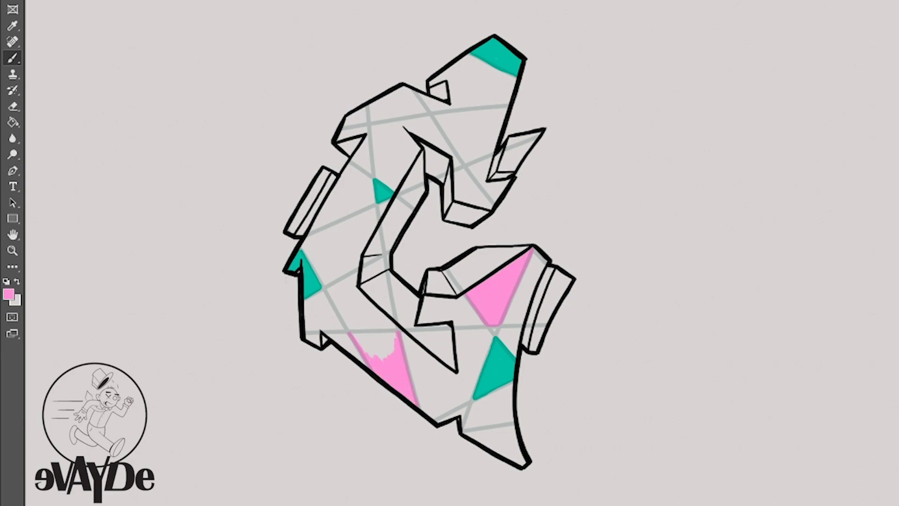
{"action": "mouse_move", "coordinate": [356, 334]}
{"action": "left_mouse_down"}
{"action": "mouse_move", "coordinate": [390, 334]}
{"action": "mouse_move", "coordinate": [371, 343]}
{"action": "mouse_move", "coordinate": [383, 342]}
{"action": "mouse_move", "coordinate": [363, 338]}
{"action": "left_mouse_up"}
{"action": "mouse_move", "coordinate": [338, 137]}
{"action": "left_mouse_down"}
{"action": "mouse_move", "coordinate": [361, 124]}
{"action": "mouse_move", "coordinate": [375, 178]}
{"action": "mouse_move", "coordinate": [356, 130]}
{"action": "mouse_move", "coordinate": [345, 135]}
{"action": "left_mouse_up"}
{"action": "mouse_move", "coordinate": [506, 167]}
{"action": "left_mouse_down"}
{"action": "mouse_move", "coordinate": [503, 151]}
{"action": "mouse_move", "coordinate": [525, 143]}
{"action": "mouse_move", "coordinate": [513, 168]}
{"action": "mouse_move", "coordinate": [524, 148]}
{"action": "left_mouse_up"}
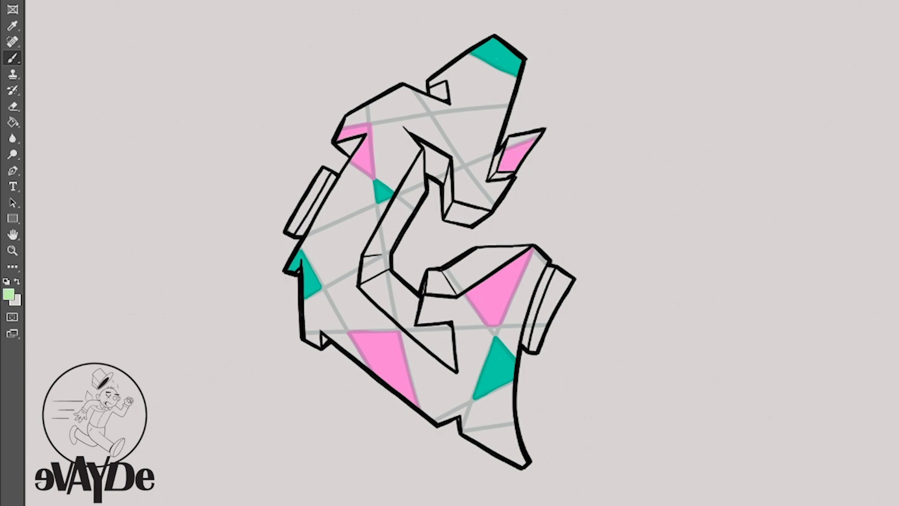
Step: Paint pattern sections light green on the upper shoulder, lower left edge and right side bar, and light orange on the stem, upper bar's end and lower arm
{"action": "mouse_move", "coordinate": [372, 126]}
{"action": "left_mouse_down"}
{"action": "mouse_move", "coordinate": [374, 173]}
{"action": "mouse_move", "coordinate": [388, 187]}
{"action": "left_mouse_up"}
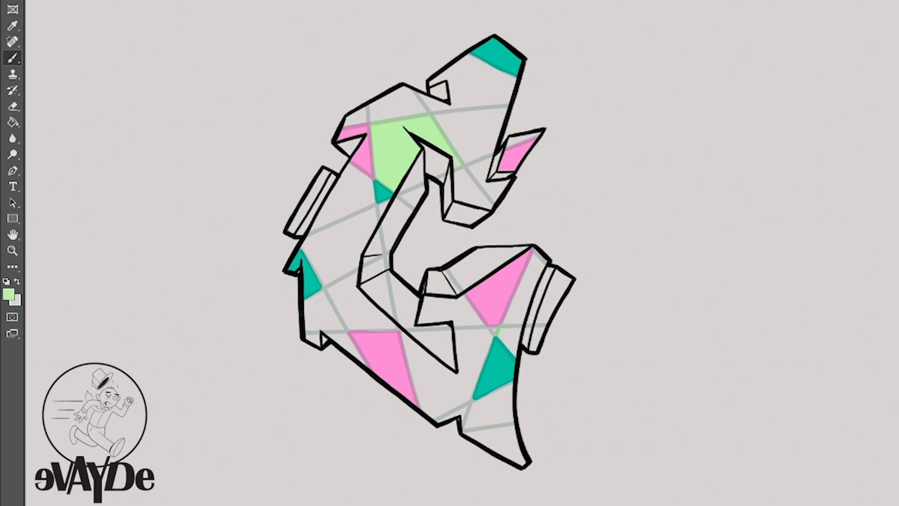
{"action": "left_click_drag", "start_coordinate": [497, 336], "coordinate": [512, 353]}
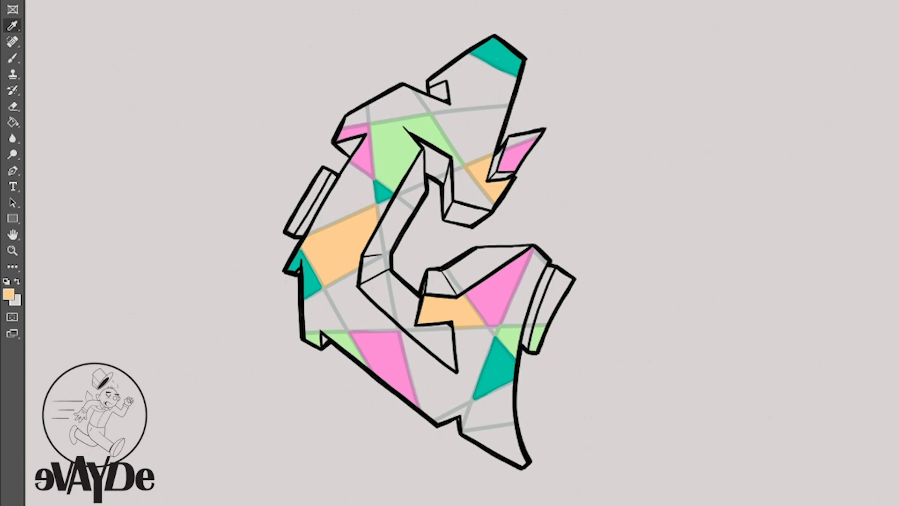
{"action": "left_click", "coordinate": [398, 145], "text": "alt"}
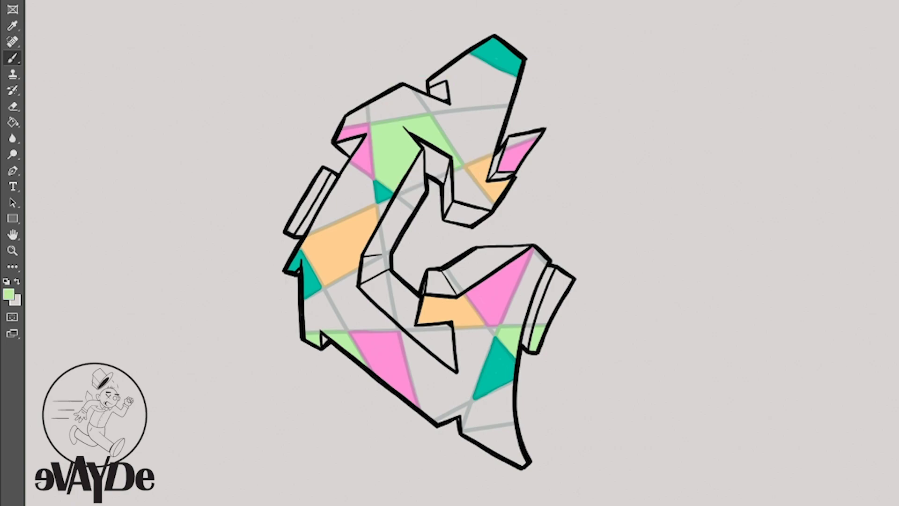
{"action": "left_click", "coordinate": [344, 245], "text": "alt"}
Step: Paint the left side bar and the pattern sections on the upper stem and across the G's lower middle light purple
{"action": "left_click_drag", "start_coordinate": [493, 338], "coordinate": [484, 360]}
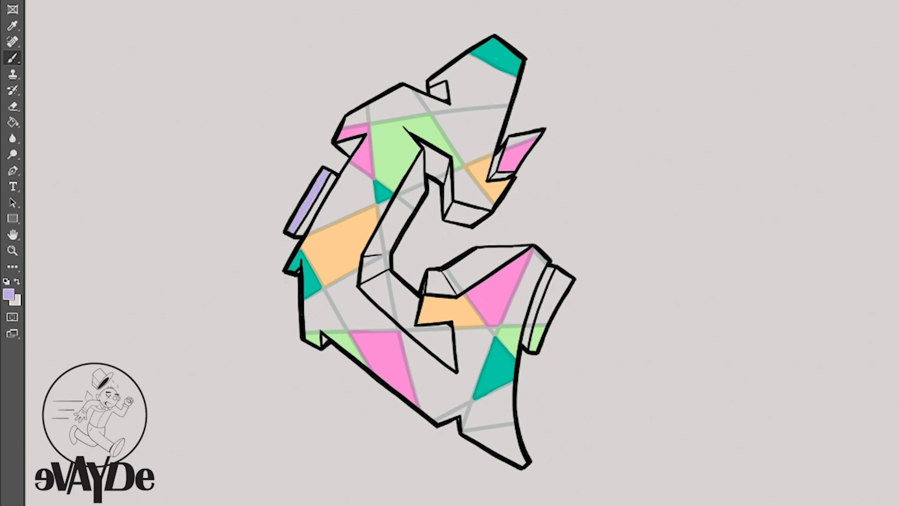
{"action": "mouse_move", "coordinate": [370, 178]}
{"action": "left_mouse_down"}
{"action": "mouse_move", "coordinate": [341, 179]}
{"action": "mouse_move", "coordinate": [312, 230]}
{"action": "mouse_move", "coordinate": [367, 206]}
{"action": "mouse_move", "coordinate": [372, 184]}
{"action": "mouse_move", "coordinate": [364, 200]}
{"action": "mouse_move", "coordinate": [323, 220]}
{"action": "left_mouse_up"}
{"action": "mouse_move", "coordinate": [402, 332]}
{"action": "left_mouse_down"}
{"action": "mouse_move", "coordinate": [424, 410]}
{"action": "mouse_move", "coordinate": [469, 400]}
{"action": "mouse_move", "coordinate": [492, 338]}
{"action": "left_mouse_up"}
{"action": "mouse_move", "coordinate": [457, 330]}
{"action": "left_mouse_down"}
{"action": "mouse_move", "coordinate": [460, 380]}
{"action": "mouse_move", "coordinate": [491, 334]}
{"action": "left_mouse_up"}
{"action": "left_click_drag", "start_coordinate": [404, 334], "coordinate": [459, 378]}
{"action": "mouse_move", "coordinate": [408, 343]}
{"action": "left_mouse_down"}
{"action": "mouse_move", "coordinate": [422, 385]}
{"action": "mouse_move", "coordinate": [452, 382]}
{"action": "mouse_move", "coordinate": [473, 374]}
{"action": "mouse_move", "coordinate": [483, 333]}
{"action": "left_mouse_up"}
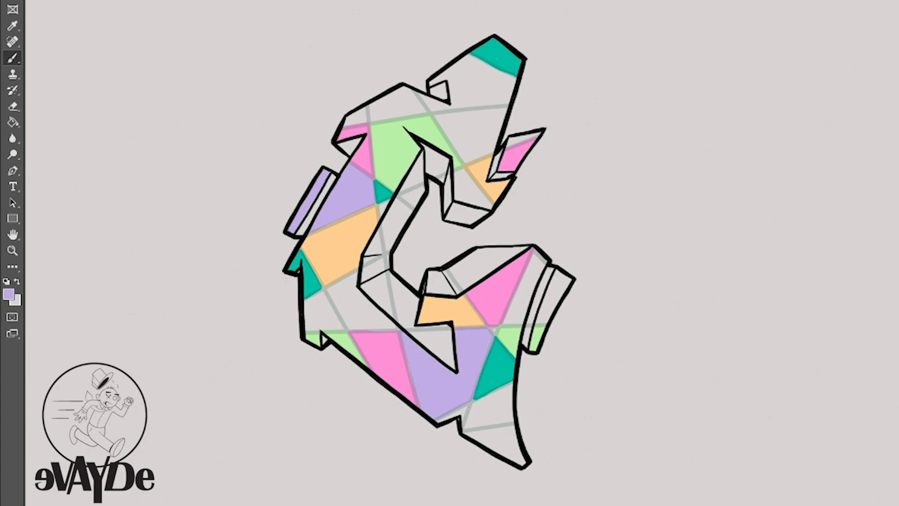
Step: Paint the middle section of the upper bar and the upper edge of the pointed accent light purple
{"action": "left_click_drag", "start_coordinate": [433, 116], "coordinate": [465, 162]}
{"action": "left_click_drag", "start_coordinate": [435, 114], "coordinate": [507, 107]}
{"action": "left_click_drag", "start_coordinate": [466, 162], "coordinate": [495, 152]}
{"action": "left_click_drag", "start_coordinate": [444, 118], "coordinate": [494, 147]}
{"action": "left_click_drag", "start_coordinate": [509, 143], "coordinate": [538, 134]}
{"action": "left_click", "coordinate": [519, 156], "text": "alt"}
{"action": "left_click_drag", "start_coordinate": [416, 93], "coordinate": [431, 110]}
{"action": "left_click_drag", "start_coordinate": [432, 111], "coordinate": [457, 108]}
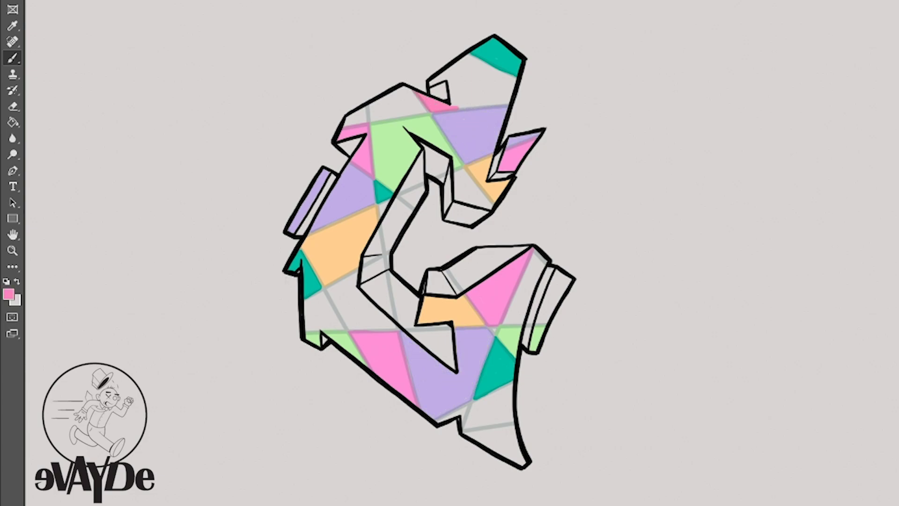
{"action": "key", "text": "ctrl+z"}
{"action": "key", "text": "ctrl+z"}
{"action": "mouse_move", "coordinate": [449, 75]}
{"action": "left_mouse_down"}
{"action": "mouse_move", "coordinate": [452, 96]}
{"action": "mouse_move", "coordinate": [493, 87]}
{"action": "left_mouse_up"}
{"action": "key", "text": "ctrl+z"}
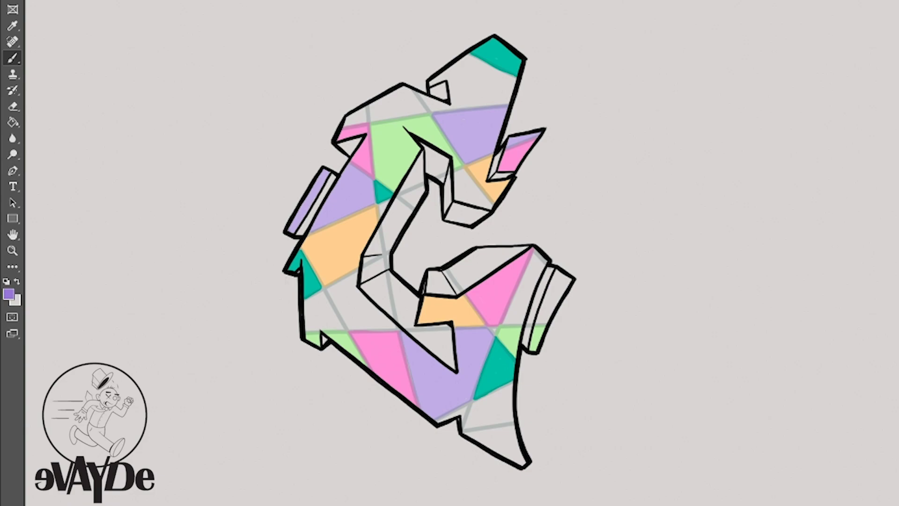
Step: Paint pattern sections dark purple on the lower-left bend, inner end of the upper bar, upper-left shoulder and foot tip
{"action": "mouse_move", "coordinate": [325, 289]}
{"action": "left_mouse_down"}
{"action": "mouse_move", "coordinate": [349, 330]}
{"action": "mouse_move", "coordinate": [356, 272]}
{"action": "mouse_move", "coordinate": [332, 291]}
{"action": "mouse_move", "coordinate": [400, 328]}
{"action": "mouse_move", "coordinate": [347, 319]}
{"action": "left_mouse_up"}
{"action": "mouse_move", "coordinate": [455, 170]}
{"action": "left_mouse_down"}
{"action": "mouse_move", "coordinate": [456, 192]}
{"action": "mouse_move", "coordinate": [464, 167]}
{"action": "mouse_move", "coordinate": [487, 204]}
{"action": "left_mouse_up"}
{"action": "mouse_move", "coordinate": [366, 107]}
{"action": "left_mouse_down"}
{"action": "mouse_move", "coordinate": [360, 122]}
{"action": "mouse_move", "coordinate": [349, 115]}
{"action": "left_mouse_up"}
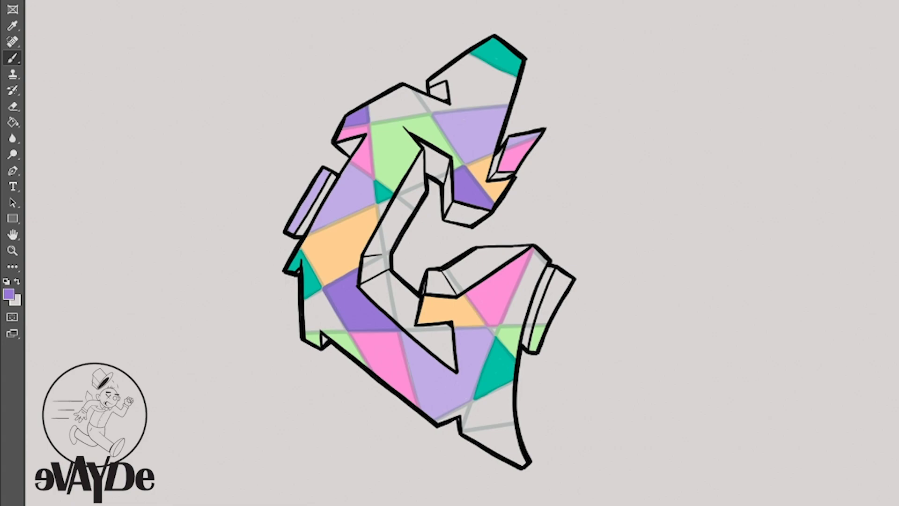
{"action": "mouse_move", "coordinate": [463, 430]}
{"action": "left_mouse_down"}
{"action": "mouse_move", "coordinate": [514, 423]}
{"action": "mouse_move", "coordinate": [524, 463]}
{"action": "left_mouse_up"}
{"action": "mouse_move", "coordinate": [520, 458]}
{"action": "left_mouse_down"}
{"action": "mouse_move", "coordinate": [475, 434]}
{"action": "mouse_move", "coordinate": [513, 428]}
{"action": "left_mouse_up"}
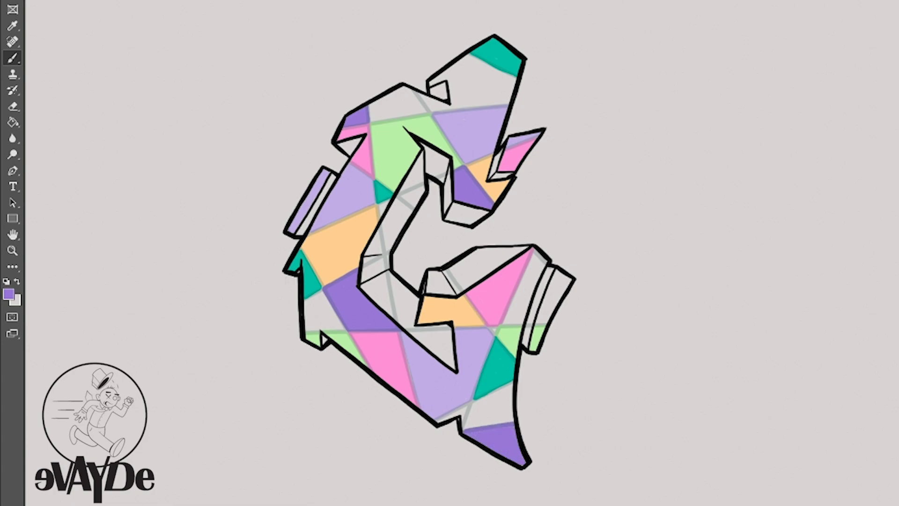
Step: Paint pattern sections blue on the lower-left elbow, the right edge of the lower arm and the right side bar
{"action": "left_click_drag", "start_coordinate": [324, 291], "coordinate": [346, 330]}
{"action": "left_click_drag", "start_coordinate": [322, 293], "coordinate": [306, 304]}
{"action": "left_click_drag", "start_coordinate": [306, 331], "coordinate": [345, 330]}
{"action": "mouse_move", "coordinate": [339, 326]}
{"action": "left_mouse_down"}
{"action": "mouse_move", "coordinate": [312, 319]}
{"action": "mouse_move", "coordinate": [323, 299]}
{"action": "mouse_move", "coordinate": [307, 327]}
{"action": "left_mouse_up"}
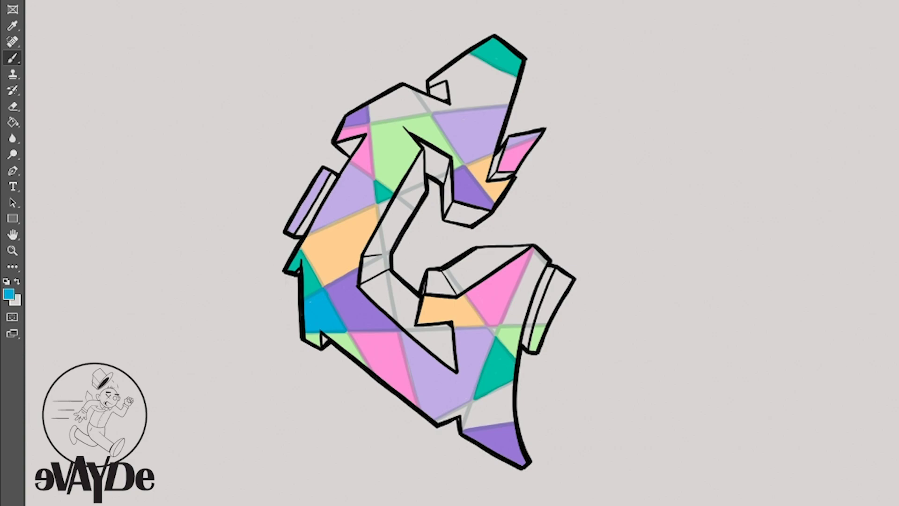
{"action": "mouse_move", "coordinate": [533, 250]}
{"action": "left_mouse_down"}
{"action": "mouse_move", "coordinate": [501, 325]}
{"action": "mouse_move", "coordinate": [522, 323]}
{"action": "mouse_move", "coordinate": [515, 321]}
{"action": "mouse_move", "coordinate": [541, 253]}
{"action": "mouse_move", "coordinate": [539, 323]}
{"action": "left_mouse_up"}
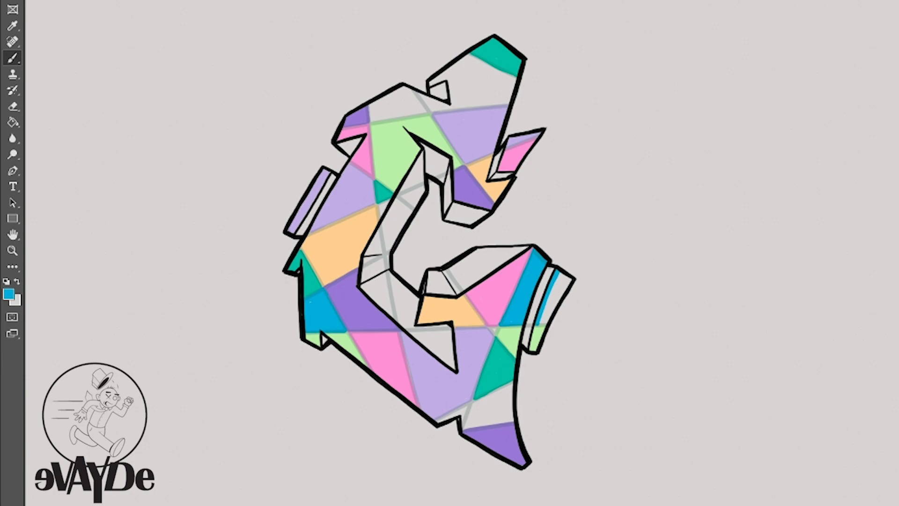
{"action": "mouse_move", "coordinate": [569, 281]}
{"action": "left_mouse_down"}
{"action": "mouse_move", "coordinate": [545, 323]}
{"action": "mouse_move", "coordinate": [568, 277]}
{"action": "left_mouse_up"}
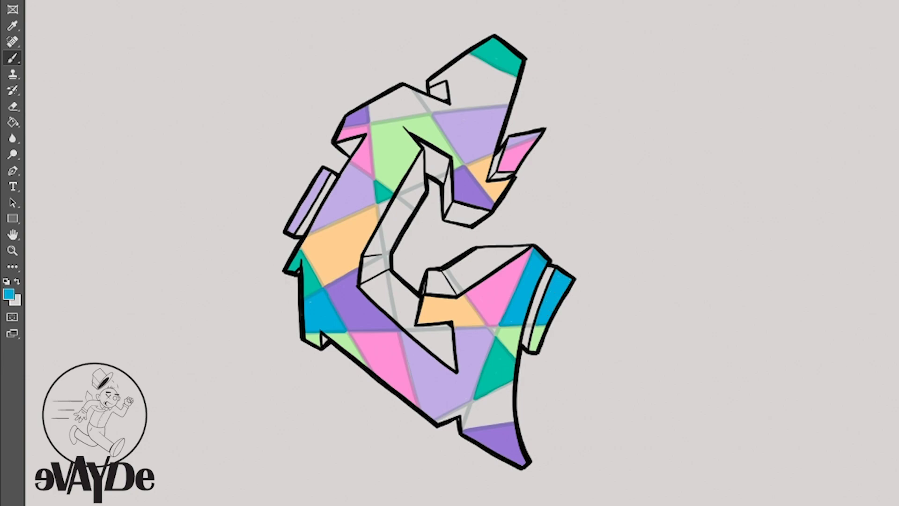
Step: Fill the large section of the upper bar below the teal tip with blue, including the gaps around the notch
{"action": "mouse_move", "coordinate": [414, 92]}
{"action": "left_mouse_down"}
{"action": "mouse_move", "coordinate": [433, 111]}
{"action": "mouse_move", "coordinate": [509, 102]}
{"action": "mouse_move", "coordinate": [514, 77]}
{"action": "left_mouse_up"}
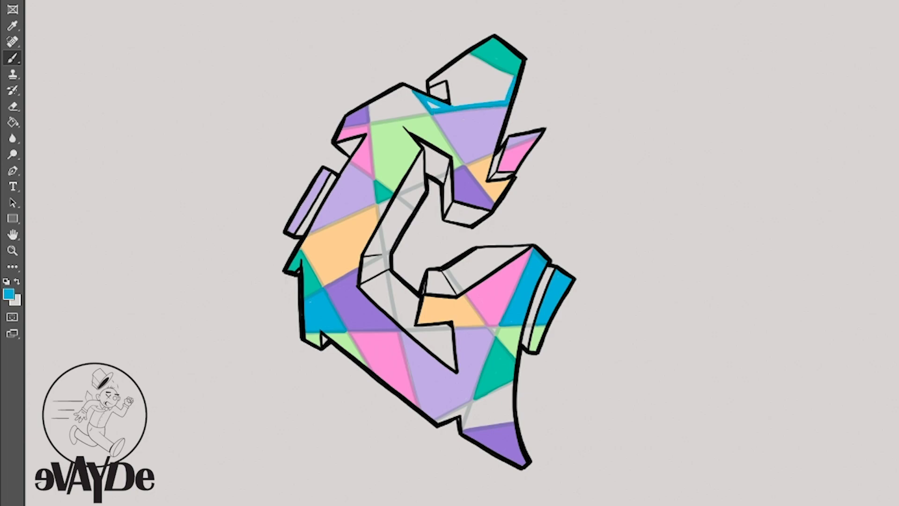
{"action": "mouse_move", "coordinate": [467, 53]}
{"action": "left_mouse_down"}
{"action": "mouse_move", "coordinate": [514, 77]}
{"action": "mouse_move", "coordinate": [432, 83]}
{"action": "mouse_move", "coordinate": [507, 89]}
{"action": "mouse_move", "coordinate": [463, 68]}
{"action": "mouse_move", "coordinate": [473, 61]}
{"action": "left_mouse_up"}
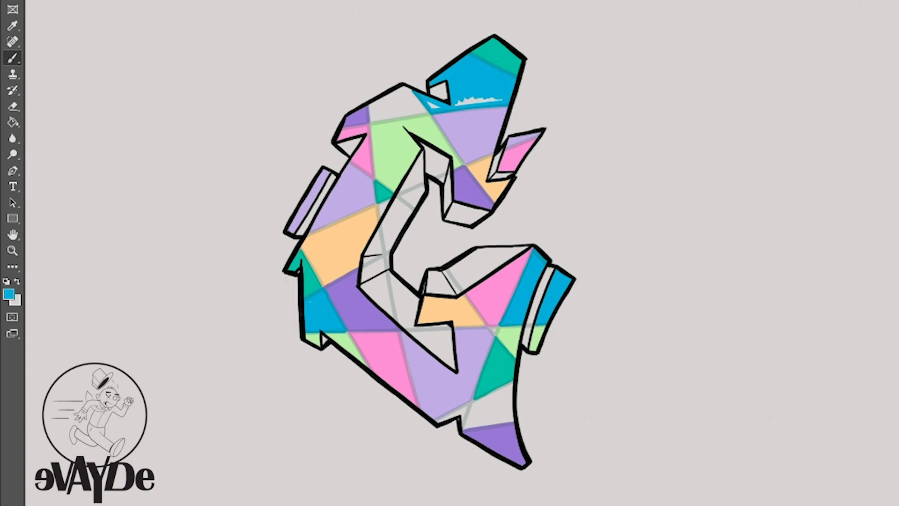
{"action": "left_click_drag", "start_coordinate": [454, 101], "coordinate": [503, 99]}
{"action": "left_click_drag", "start_coordinate": [427, 103], "coordinate": [436, 108]}
Step: Paint pattern sections coral orange on the leg above the foot and on the top of the shoulder
{"action": "mouse_move", "coordinate": [474, 399]}
{"action": "left_mouse_down"}
{"action": "mouse_move", "coordinate": [466, 428]}
{"action": "mouse_move", "coordinate": [509, 385]}
{"action": "mouse_move", "coordinate": [510, 420]}
{"action": "mouse_move", "coordinate": [466, 429]}
{"action": "mouse_move", "coordinate": [505, 407]}
{"action": "mouse_move", "coordinate": [474, 403]}
{"action": "mouse_move", "coordinate": [476, 417]}
{"action": "left_mouse_up"}
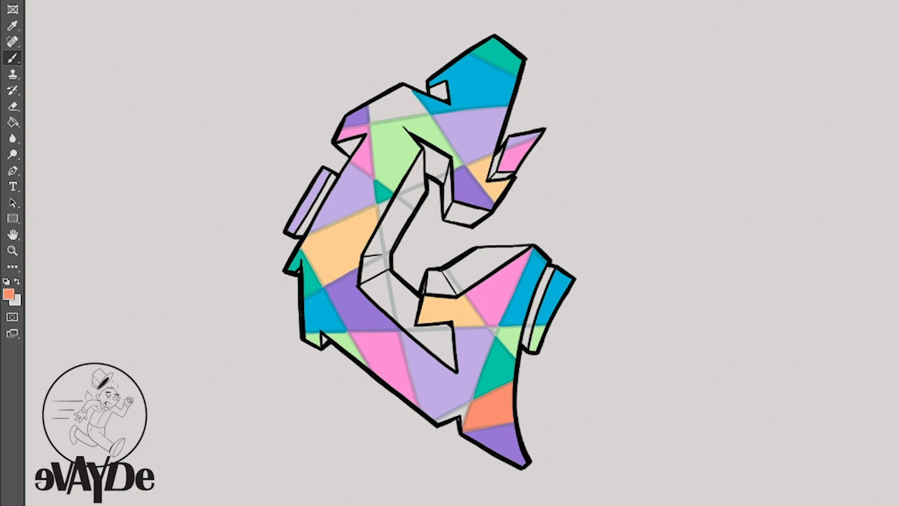
{"action": "left_click_drag", "start_coordinate": [370, 104], "coordinate": [371, 123]}
{"action": "left_click_drag", "start_coordinate": [403, 86], "coordinate": [427, 113]}
{"action": "mouse_move", "coordinate": [373, 122]}
{"action": "left_mouse_down"}
{"action": "mouse_move", "coordinate": [426, 113]}
{"action": "mouse_move", "coordinate": [405, 92]}
{"action": "mouse_move", "coordinate": [378, 103]}
{"action": "mouse_move", "coordinate": [375, 116]}
{"action": "left_mouse_up"}
{"action": "mouse_move", "coordinate": [376, 117]}
{"action": "left_mouse_down"}
{"action": "mouse_move", "coordinate": [397, 97]}
{"action": "mouse_move", "coordinate": [399, 112]}
{"action": "mouse_move", "coordinate": [422, 111]}
{"action": "left_mouse_up"}
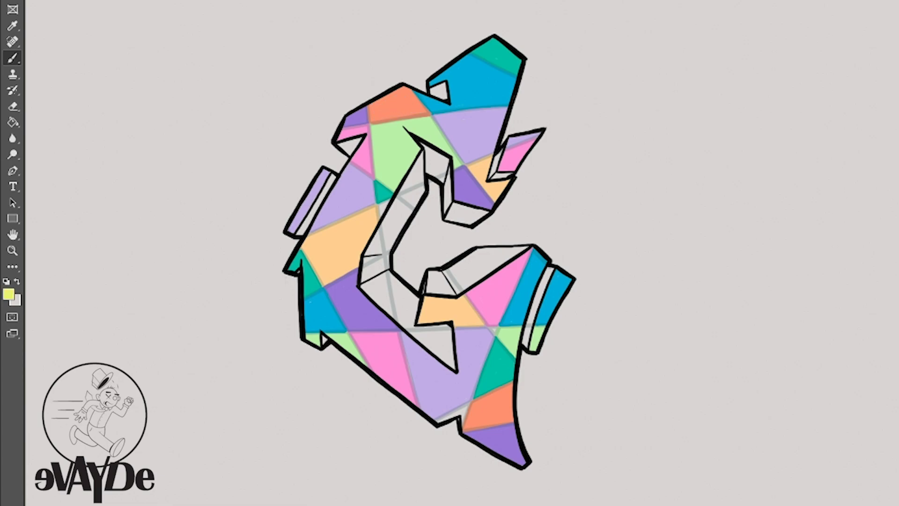
Step: Paint the remaining small pattern sections on the inner stem, lower arm and bottom notch yellow, and hide the grey pattern lines
{"action": "mouse_move", "coordinate": [378, 204]}
{"action": "left_mouse_down"}
{"action": "mouse_move", "coordinate": [381, 216]}
{"action": "mouse_move", "coordinate": [389, 200]}
{"action": "left_mouse_up"}
{"action": "left_click_drag", "start_coordinate": [489, 328], "coordinate": [495, 335]}
{"action": "mouse_move", "coordinate": [470, 403]}
{"action": "left_mouse_down"}
{"action": "mouse_move", "coordinate": [463, 428]}
{"action": "mouse_move", "coordinate": [438, 420]}
{"action": "left_mouse_up"}
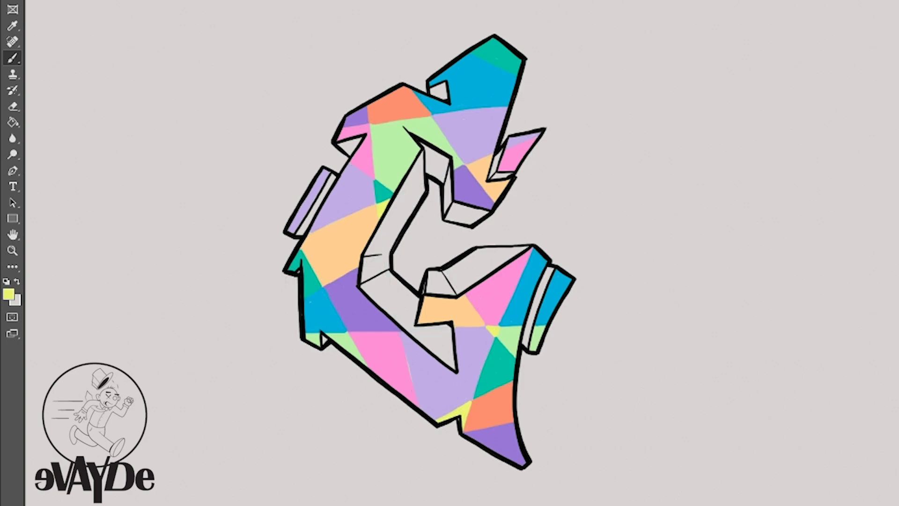
Step: Paint the 3D extrusion faces around the G's inner opening, under the upper bar and on the pointed accent magenta
{"action": "left_click", "coordinate": [435, 374], "text": "alt"}
{"action": "key", "text": "alt"}
{"action": "mouse_move", "coordinate": [369, 289]}
{"action": "left_mouse_down"}
{"action": "mouse_move", "coordinate": [391, 312]}
{"action": "mouse_move", "coordinate": [372, 282]}
{"action": "mouse_move", "coordinate": [409, 298]}
{"action": "mouse_move", "coordinate": [451, 365]}
{"action": "left_mouse_up"}
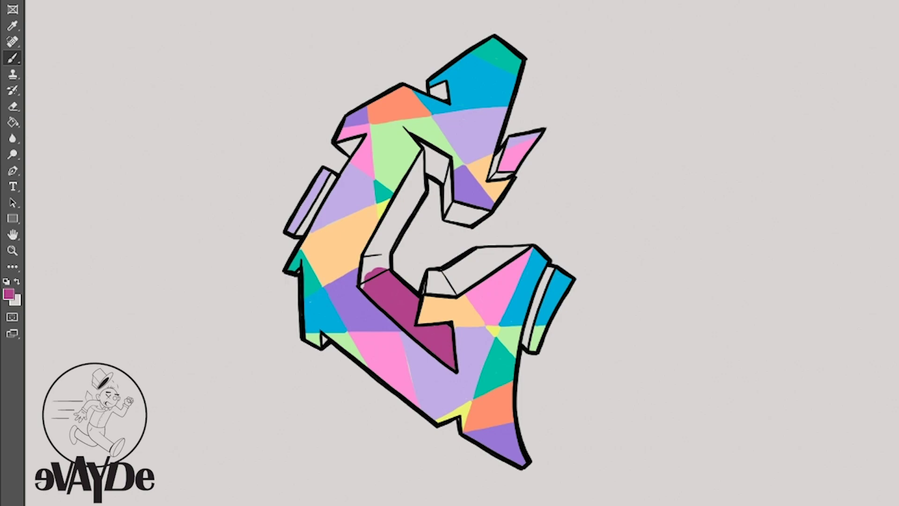
{"action": "mouse_move", "coordinate": [388, 238]}
{"action": "left_mouse_down"}
{"action": "mouse_move", "coordinate": [374, 269]}
{"action": "mouse_move", "coordinate": [421, 162]}
{"action": "mouse_move", "coordinate": [445, 180]}
{"action": "mouse_move", "coordinate": [447, 211]}
{"action": "mouse_move", "coordinate": [482, 216]}
{"action": "left_mouse_up"}
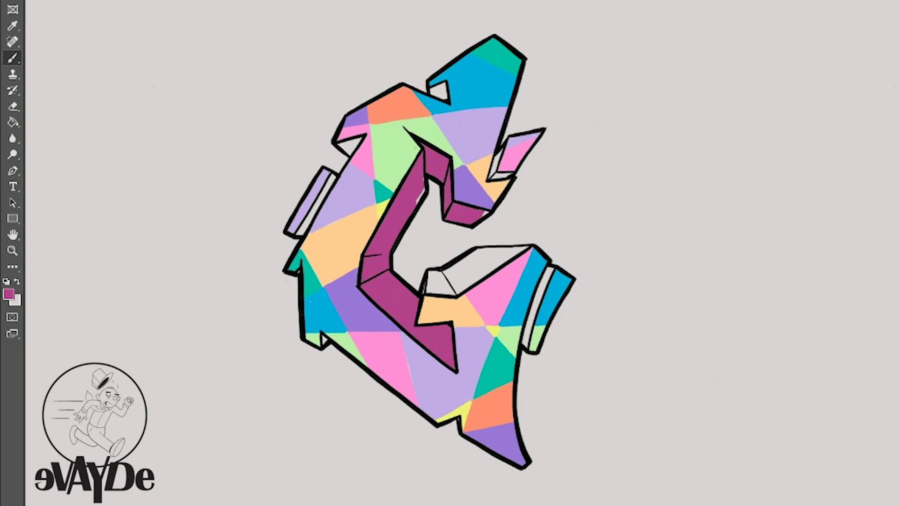
{"action": "left_click_drag", "start_coordinate": [500, 152], "coordinate": [492, 175]}
{"action": "left_click_drag", "start_coordinate": [424, 187], "coordinate": [417, 204]}
Step: Paint the remaining extrusion faces magenta on the lower arm, both side bars, upper notch, left shoulder and bottom-left corner
{"action": "mouse_move", "coordinate": [431, 276]}
{"action": "left_mouse_down"}
{"action": "mouse_move", "coordinate": [449, 291]}
{"action": "mouse_move", "coordinate": [497, 263]}
{"action": "mouse_move", "coordinate": [475, 258]}
{"action": "left_mouse_up"}
{"action": "mouse_move", "coordinate": [476, 257]}
{"action": "left_mouse_down"}
{"action": "mouse_move", "coordinate": [500, 260]}
{"action": "mouse_move", "coordinate": [528, 247]}
{"action": "mouse_move", "coordinate": [543, 287]}
{"action": "mouse_move", "coordinate": [527, 348]}
{"action": "left_mouse_up"}
{"action": "left_click_drag", "start_coordinate": [434, 89], "coordinate": [445, 98]}
{"action": "left_click_drag", "start_coordinate": [359, 140], "coordinate": [347, 151]}
{"action": "mouse_move", "coordinate": [326, 190]}
{"action": "left_mouse_down"}
{"action": "mouse_move", "coordinate": [301, 232]}
{"action": "mouse_move", "coordinate": [334, 177]}
{"action": "left_mouse_up"}
{"action": "left_click_drag", "start_coordinate": [324, 336], "coordinate": [325, 343]}
{"action": "key", "text": "z"}
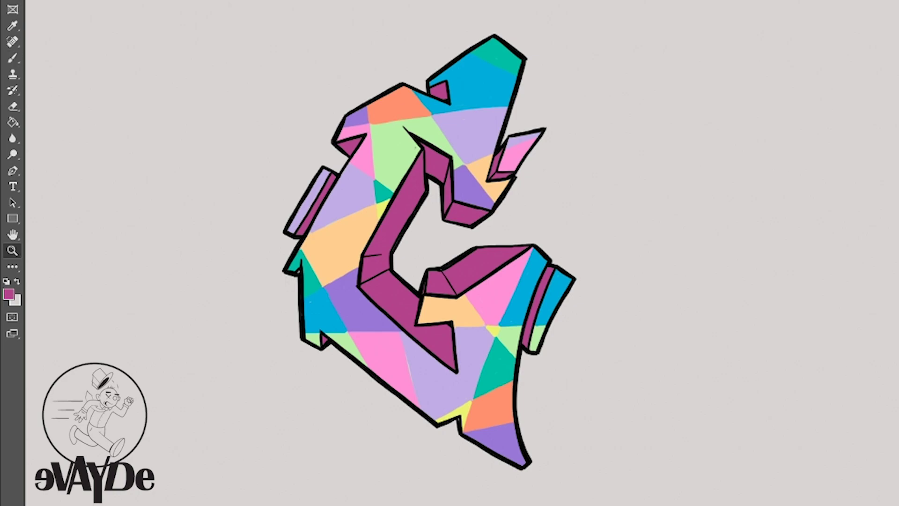
{"action": "key", "text": "ctrl+minus"}
{"action": "key", "text": "v"}
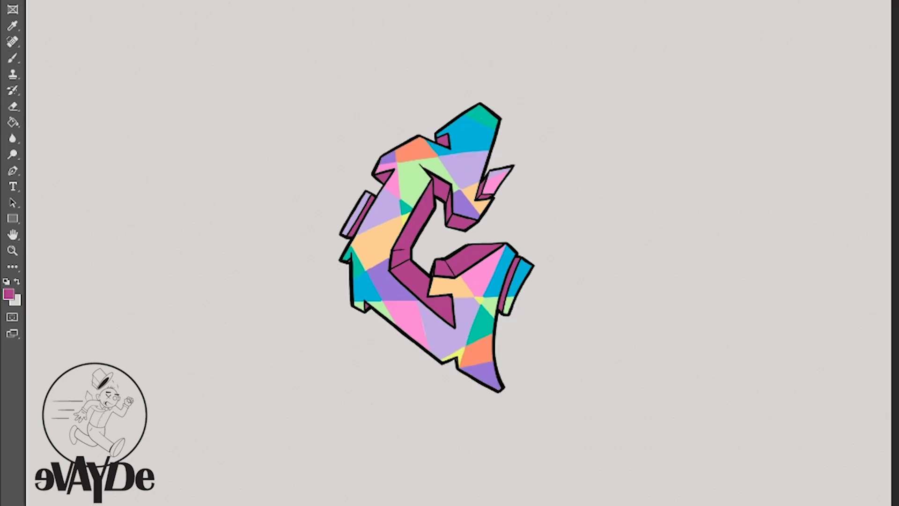
{"action": "left_click", "coordinate": [313, 112]}
{"action": "left_click", "coordinate": [424, 250]}
{"action": "left_click", "coordinate": [449, 222]}
{"action": "left_click", "coordinate": [314, 113]}
{"action": "left_click", "coordinate": [405, 46]}
Step: Sketch translucent magenta spikes radiating from behind the top and upper right of the G
{"action": "key", "text": "b"}
{"action": "mouse_move", "coordinate": [397, 146]}
{"action": "left_mouse_down"}
{"action": "mouse_move", "coordinate": [387, 57]}
{"action": "mouse_move", "coordinate": [452, 119]}
{"action": "left_mouse_up"}
{"action": "mouse_move", "coordinate": [491, 158]}
{"action": "left_mouse_down"}
{"action": "mouse_move", "coordinate": [594, 63]}
{"action": "mouse_move", "coordinate": [437, 257]}
{"action": "left_mouse_up"}
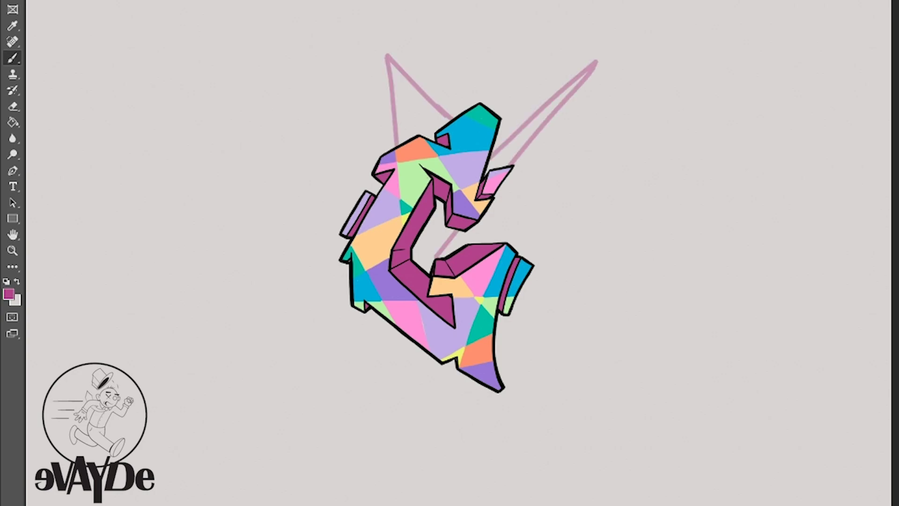
{"action": "left_click_drag", "start_coordinate": [498, 189], "coordinate": [572, 151]}
{"action": "left_click_drag", "start_coordinate": [531, 137], "coordinate": [514, 178]}
{"action": "left_click_drag", "start_coordinate": [576, 93], "coordinate": [512, 179]}
{"action": "mouse_move", "coordinate": [513, 179]}
{"action": "left_mouse_down"}
{"action": "mouse_move", "coordinate": [572, 155]}
{"action": "mouse_move", "coordinate": [520, 239]}
{"action": "mouse_move", "coordinate": [578, 245]}
{"action": "left_mouse_up"}
Step: Continue the starburst sketch with straight-edged magenta spikes along the left side of the G
{"action": "mouse_move", "coordinate": [394, 143]}
{"action": "left_mouse_down"}
{"action": "mouse_move", "coordinate": [312, 115]}
{"action": "mouse_move", "coordinate": [380, 185]}
{"action": "left_mouse_up"}
{"action": "left_click", "coordinate": [367, 172]}
{"action": "left_click", "coordinate": [247, 218], "text": "shift"}
{"action": "left_click", "coordinate": [341, 253], "text": "shift"}
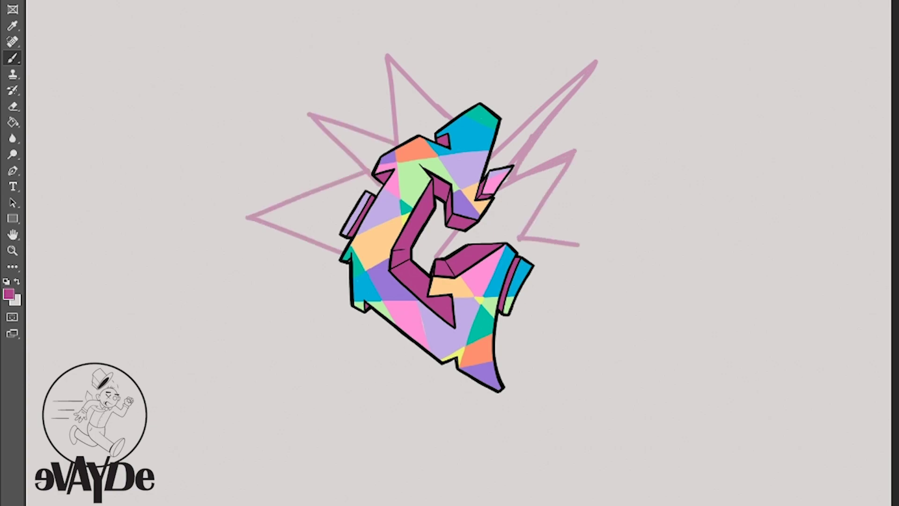
{"action": "left_click", "coordinate": [284, 346], "text": "shift"}
{"action": "left_click", "coordinate": [351, 301], "text": "shift"}
Step: Add magenta spikes below and to the right of the G, and erase the starburst sketch
{"action": "left_click", "coordinate": [359, 312]}
{"action": "left_click", "coordinate": [378, 401], "text": "shift"}
{"action": "left_click", "coordinate": [410, 350], "text": "shift"}
{"action": "left_click", "coordinate": [554, 465], "text": "shift"}
{"action": "left_click", "coordinate": [498, 313], "text": "shift"}
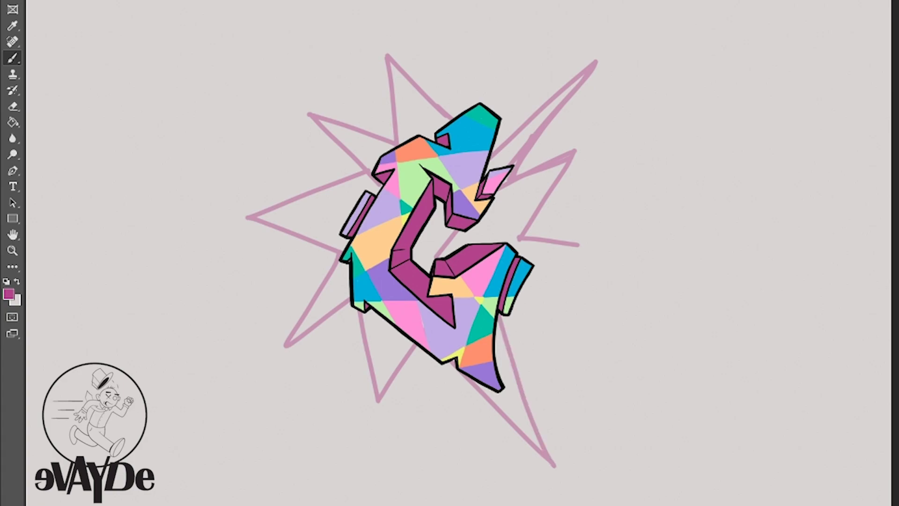
{"action": "left_click", "coordinate": [641, 229], "text": "shift"}
{"action": "left_click", "coordinate": [517, 238], "text": "shift"}
{"action": "key", "text": "e"}
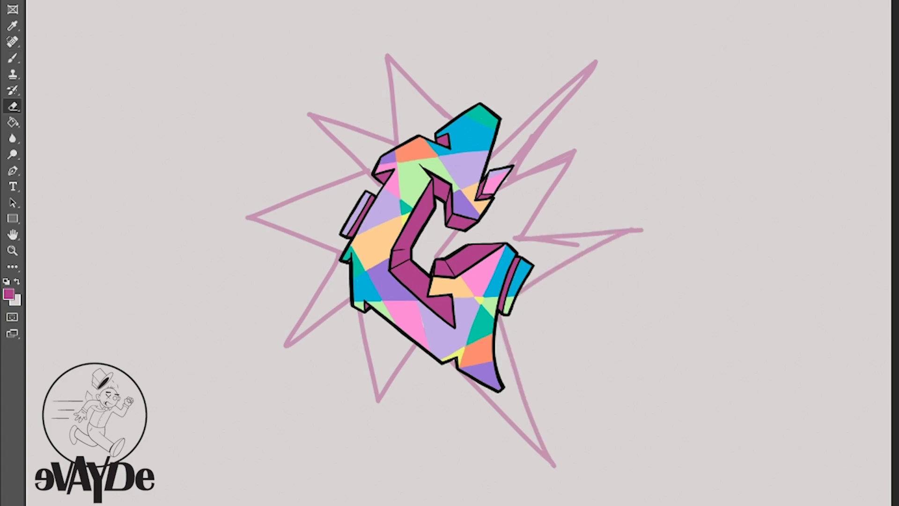
{"action": "left_click_drag", "start_coordinate": [574, 93], "coordinate": [388, 84]}
Step: Select a tall rectangle around the G and fill it with dark plum behind the letter
{"action": "key", "text": "l"}
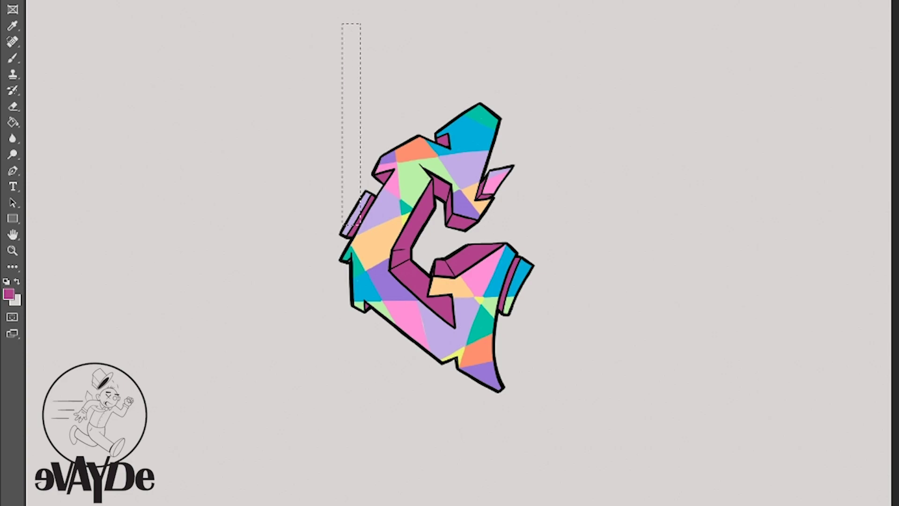
{"action": "left_click_drag", "start_coordinate": [361, 225], "coordinate": [525, 442]}
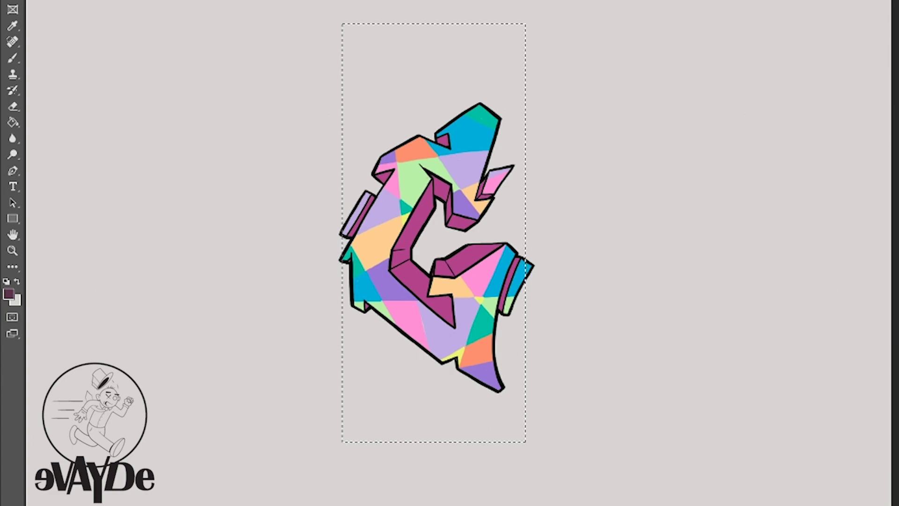
{"action": "key", "text": "b"}
{"action": "mouse_move", "coordinate": [539, 468]}
{"action": "left_mouse_down"}
{"action": "mouse_move", "coordinate": [527, 457]}
{"action": "mouse_move", "coordinate": [501, 458]}
{"action": "mouse_move", "coordinate": [517, 414]}
{"action": "mouse_move", "coordinate": [519, 349]}
{"action": "left_mouse_up"}
{"action": "mouse_move", "coordinate": [375, 341]}
{"action": "left_mouse_down"}
{"action": "mouse_move", "coordinate": [515, 224]}
{"action": "mouse_move", "coordinate": [515, 67]}
{"action": "mouse_move", "coordinate": [412, 30]}
{"action": "mouse_move", "coordinate": [349, 25]}
{"action": "left_mouse_up"}
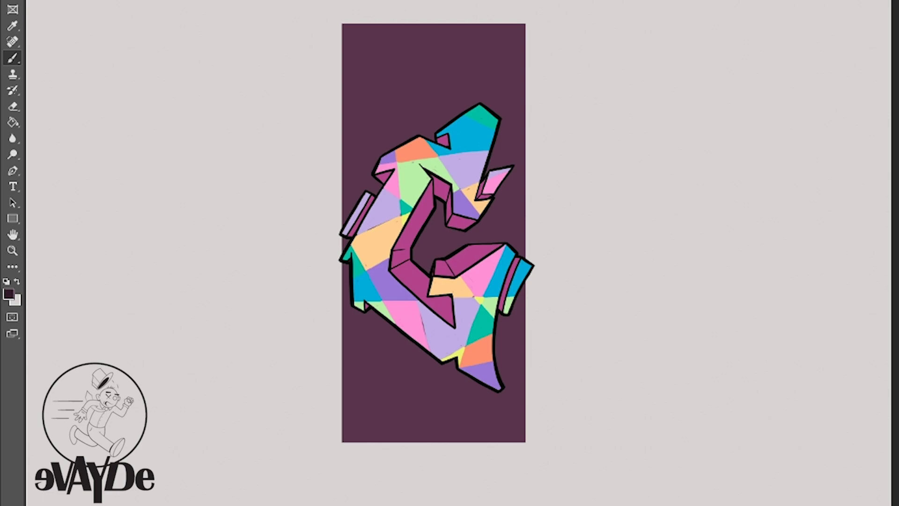
Step: Select the plum panel and shade it with a soft darker tone at its bottom and a lighter mauve at its top
{"action": "key", "text": "w"}
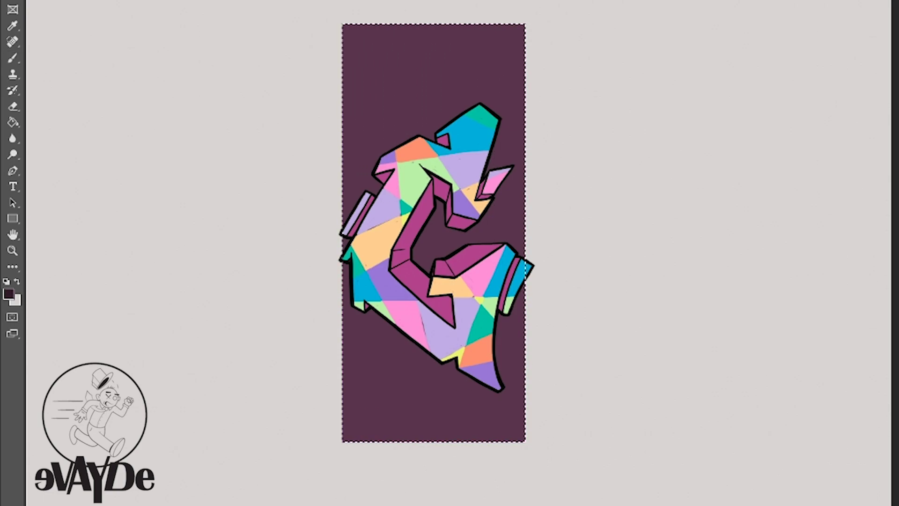
{"action": "key", "text": "b"}
{"action": "mouse_move", "coordinate": [529, 449]}
{"action": "left_mouse_down"}
{"action": "mouse_move", "coordinate": [351, 421]}
{"action": "mouse_move", "coordinate": [421, 433]}
{"action": "mouse_move", "coordinate": [510, 426]}
{"action": "mouse_move", "coordinate": [436, 417]}
{"action": "mouse_move", "coordinate": [351, 389]}
{"action": "left_mouse_up"}
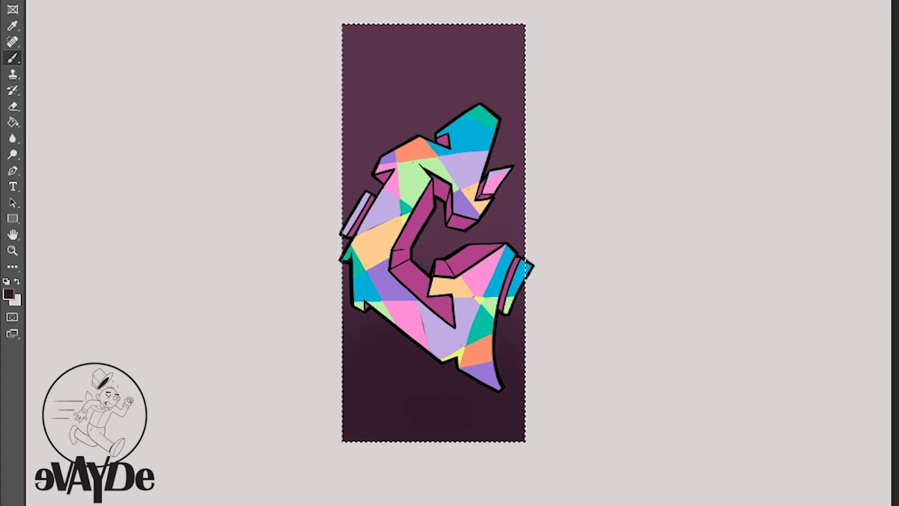
{"action": "left_click", "coordinate": [436, 54], "text": "alt"}
{"action": "mouse_move", "coordinate": [508, 28]}
{"action": "left_mouse_down"}
{"action": "mouse_move", "coordinate": [407, 18]}
{"action": "mouse_move", "coordinate": [351, 32]}
{"action": "left_mouse_up"}
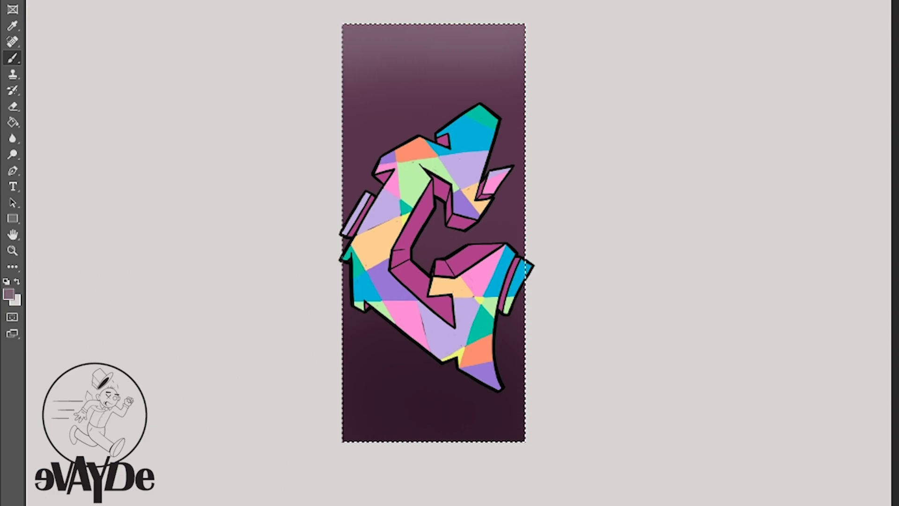
{"action": "key", "text": "ctrl+d"}
{"action": "key", "text": "e"}
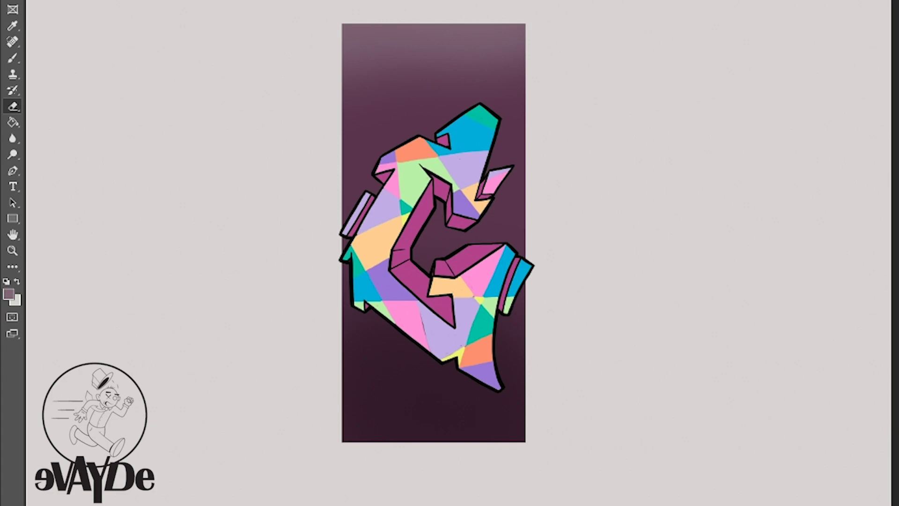
Step: Select the panel again and paint a glowing pink outline, paint drips and splatter dots around the G
{"action": "key", "text": "w"}
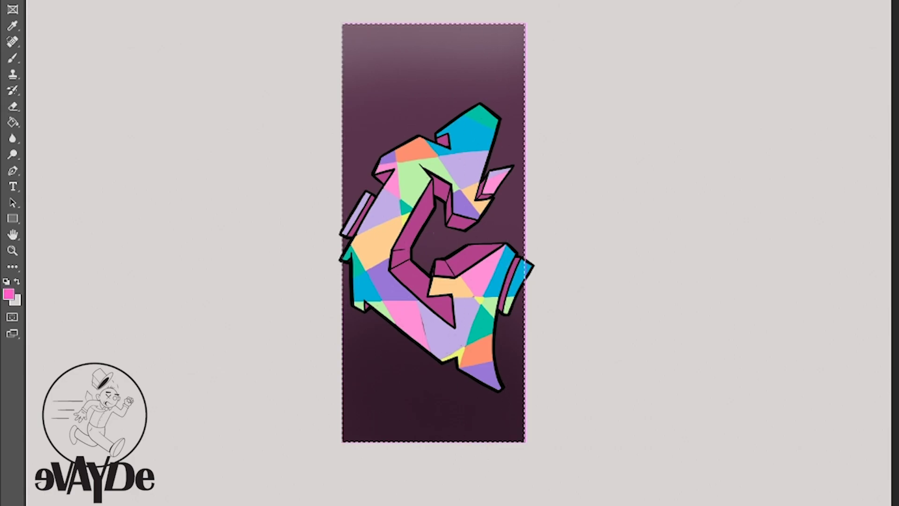
{"action": "key", "text": "b"}
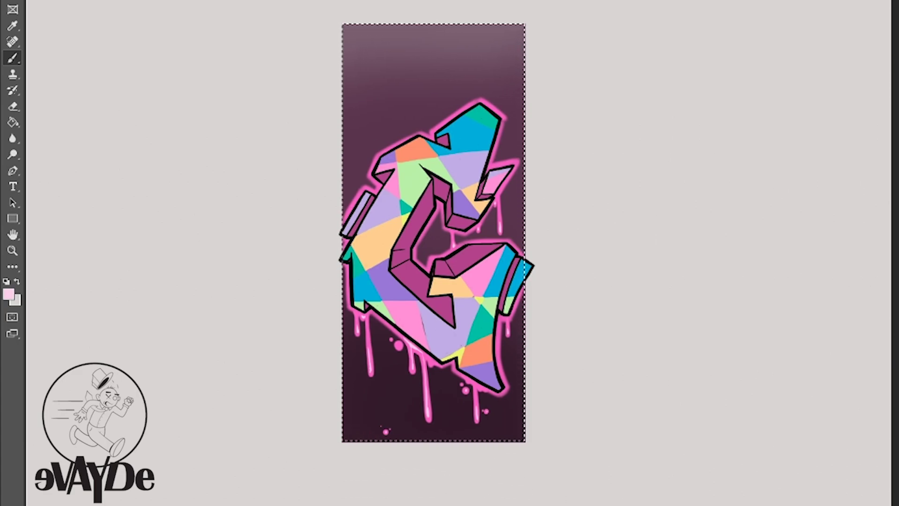
Step: Extend the black outlines into sharp points at the upper and lower corners of the G's inner opening
{"action": "left_click", "coordinate": [412, 331], "text": "alt"}
{"action": "left_click", "coordinate": [433, 237], "text": "alt"}
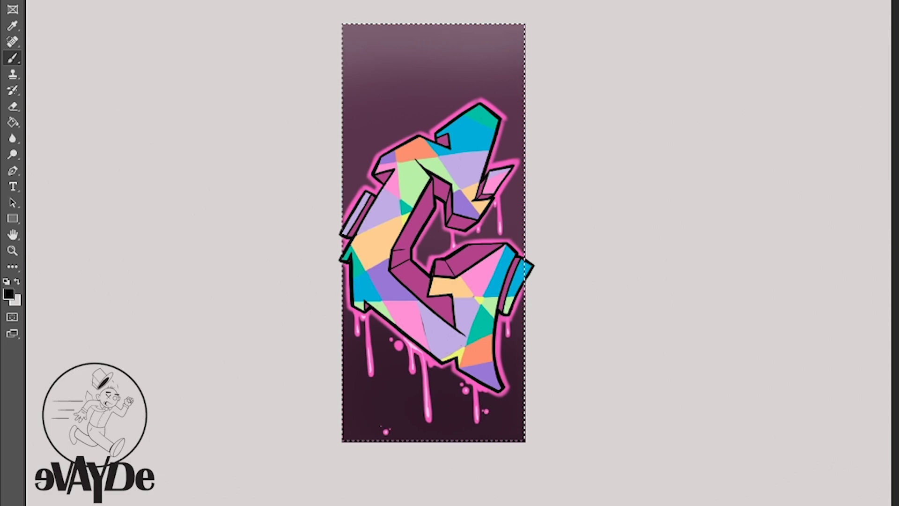
Step: Extend the black outline below the G's upper notch, add a short inner line at its lower corner, and clear the selection
{"action": "left_click_drag", "start_coordinate": [450, 146], "coordinate": [452, 156]}
{"action": "left_click_drag", "start_coordinate": [477, 200], "coordinate": [469, 203]}
{"action": "key", "text": "ctrl+d"}
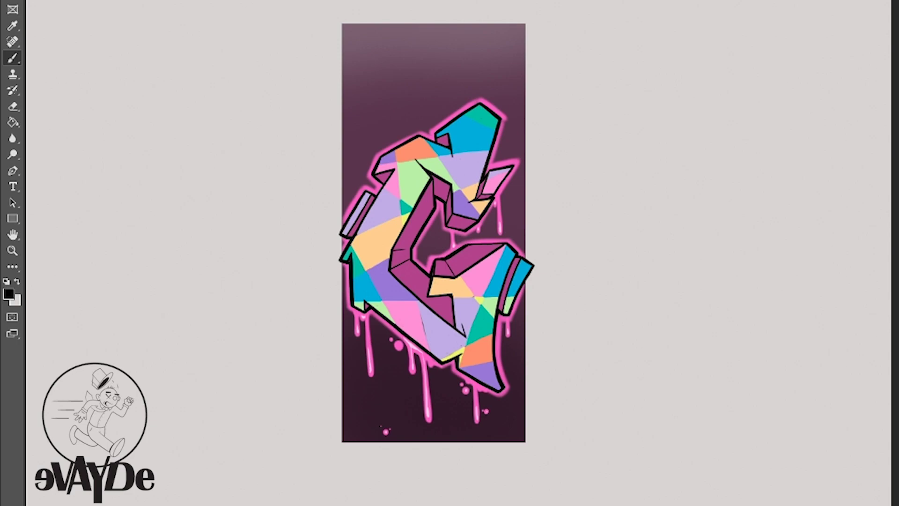
Step: Pick a dark magenta brush color for shading the G's extrusion
{"action": "key", "text": "ctrl+comma"}
{"action": "key", "text": "ctrl+comma"}
{"action": "left_click", "coordinate": [443, 307], "text": "alt"}
{"action": "mouse_move", "coordinate": [451, 302]}
{"action": "left_mouse_down"}
{"action": "mouse_move", "coordinate": [452, 325]}
{"action": "mouse_move", "coordinate": [451, 299]}
{"action": "left_mouse_up"}
{"action": "mouse_move", "coordinate": [431, 298]}
{"action": "left_mouse_down"}
{"action": "mouse_move", "coordinate": [450, 298]}
{"action": "mouse_move", "coordinate": [451, 323]}
{"action": "left_mouse_up"}
{"action": "left_click_drag", "start_coordinate": [447, 320], "coordinate": [395, 271]}
{"action": "left_click_drag", "start_coordinate": [437, 303], "coordinate": [445, 307]}
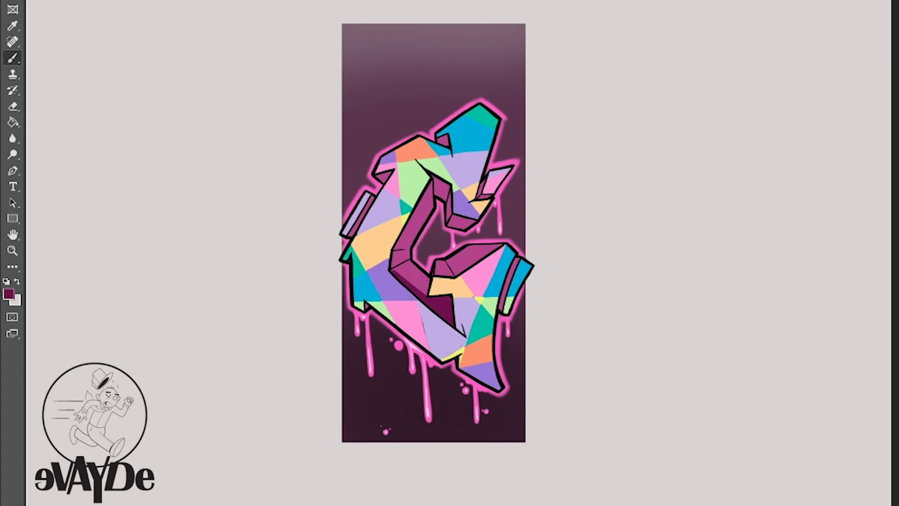
{"action": "key", "text": "ctrl+z"}
{"action": "key", "text": "ctrl+z"}
{"action": "key", "text": "ctrl+z"}
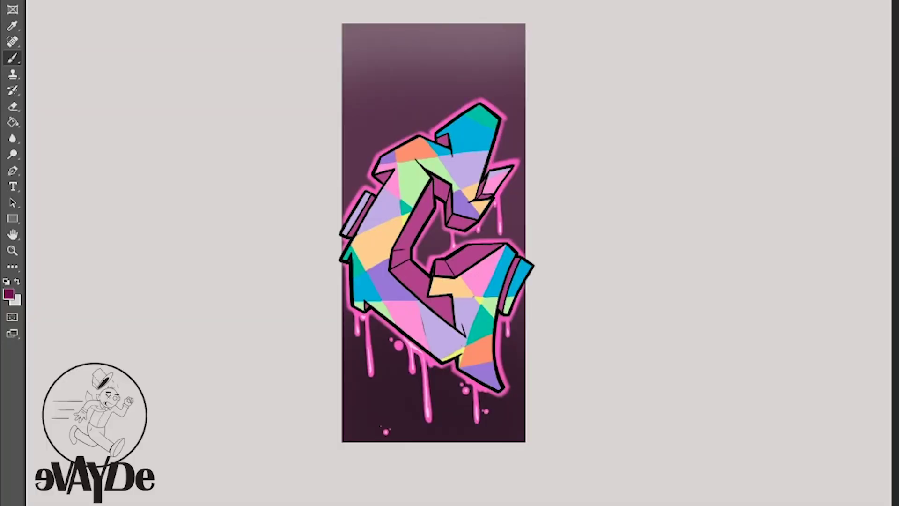
Step: Paint dark magenta shading along the edges of the extrusion faces around the G's inner opening and lower arm
{"action": "mouse_move", "coordinate": [410, 259]}
{"action": "left_mouse_down"}
{"action": "mouse_move", "coordinate": [391, 268]}
{"action": "mouse_move", "coordinate": [395, 253]}
{"action": "mouse_move", "coordinate": [409, 249]}
{"action": "mouse_move", "coordinate": [415, 290]}
{"action": "mouse_move", "coordinate": [452, 322]}
{"action": "mouse_move", "coordinate": [392, 271]}
{"action": "left_mouse_up"}
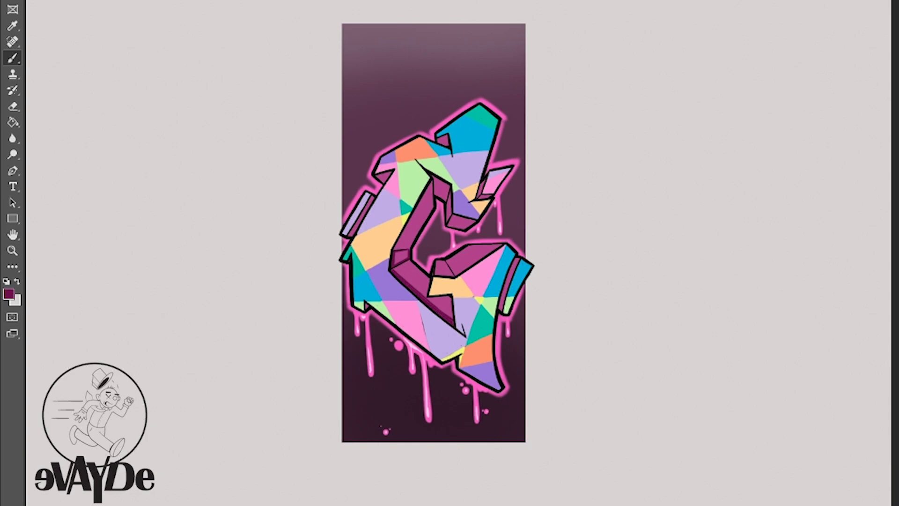
{"action": "mouse_move", "coordinate": [393, 269]}
{"action": "left_mouse_down"}
{"action": "mouse_move", "coordinate": [410, 261]}
{"action": "mouse_move", "coordinate": [429, 279]}
{"action": "mouse_move", "coordinate": [453, 276]}
{"action": "mouse_move", "coordinate": [434, 274]}
{"action": "mouse_move", "coordinate": [450, 275]}
{"action": "mouse_move", "coordinate": [500, 245]}
{"action": "left_mouse_up"}
{"action": "mouse_move", "coordinate": [446, 260]}
{"action": "left_mouse_down"}
{"action": "mouse_move", "coordinate": [456, 274]}
{"action": "mouse_move", "coordinate": [494, 245]}
{"action": "mouse_move", "coordinate": [469, 246]}
{"action": "mouse_move", "coordinate": [514, 267]}
{"action": "mouse_move", "coordinate": [501, 309]}
{"action": "left_mouse_up"}
{"action": "mouse_move", "coordinate": [431, 181]}
{"action": "left_mouse_down"}
{"action": "mouse_move", "coordinate": [434, 210]}
{"action": "mouse_move", "coordinate": [416, 208]}
{"action": "mouse_move", "coordinate": [394, 250]}
{"action": "mouse_move", "coordinate": [411, 219]}
{"action": "mouse_move", "coordinate": [411, 247]}
{"action": "mouse_move", "coordinate": [450, 187]}
{"action": "left_mouse_up"}
{"action": "left_click_drag", "start_coordinate": [435, 193], "coordinate": [447, 202]}
{"action": "left_click_drag", "start_coordinate": [450, 191], "coordinate": [448, 221]}
Step: Shade the extrusion of the G's small outer pieces, the spike, side bar and upper-left corner, with dark magenta
{"action": "left_click_drag", "start_coordinate": [484, 181], "coordinate": [478, 196]}
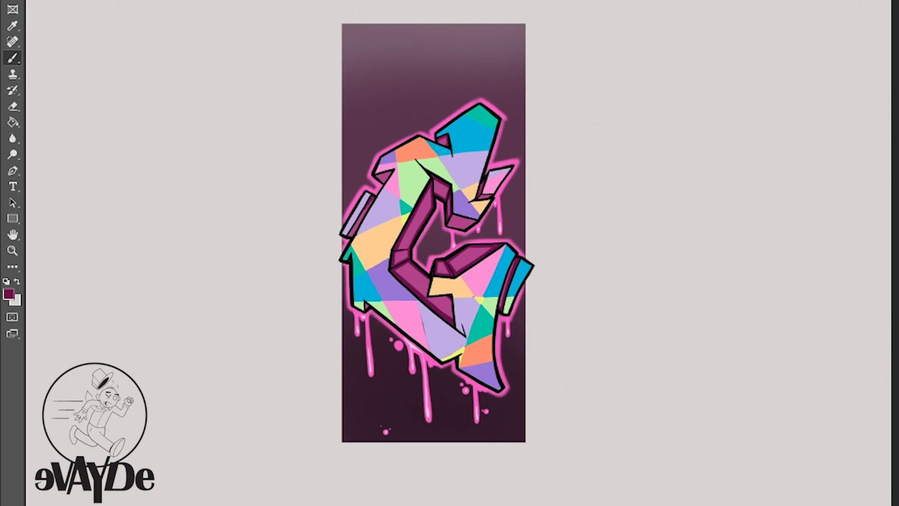
{"action": "left_click_drag", "start_coordinate": [367, 206], "coordinate": [350, 234]}
{"action": "mouse_move", "coordinate": [377, 177]}
{"action": "left_mouse_down"}
{"action": "mouse_move", "coordinate": [386, 182]}
{"action": "mouse_move", "coordinate": [391, 172]}
{"action": "left_mouse_up"}
{"action": "left_click_drag", "start_coordinate": [480, 197], "coordinate": [490, 195]}
Step: Paint dark magenta streaks and spots across the extrusion faces of the lower arm, the inner opening and the upper tip
{"action": "mouse_move", "coordinate": [452, 261]}
{"action": "left_mouse_down"}
{"action": "mouse_move", "coordinate": [458, 269]}
{"action": "mouse_move", "coordinate": [488, 252]}
{"action": "left_mouse_up"}
{"action": "mouse_move", "coordinate": [465, 251]}
{"action": "left_mouse_down"}
{"action": "mouse_move", "coordinate": [484, 254]}
{"action": "mouse_move", "coordinate": [440, 273]}
{"action": "left_mouse_up"}
{"action": "left_click_drag", "start_coordinate": [430, 192], "coordinate": [425, 213]}
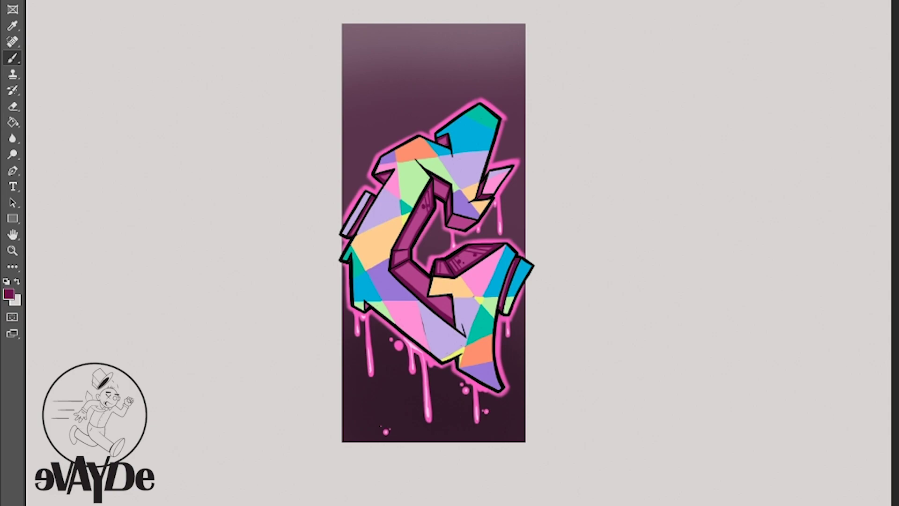
{"action": "left_click", "coordinate": [416, 215]}
{"action": "mouse_move", "coordinate": [395, 253]}
{"action": "left_mouse_down"}
{"action": "mouse_move", "coordinate": [407, 251]}
{"action": "mouse_move", "coordinate": [411, 267]}
{"action": "left_mouse_up"}
{"action": "left_click_drag", "start_coordinate": [450, 299], "coordinate": [448, 315]}
{"action": "left_click", "coordinate": [405, 271]}
{"action": "mouse_move", "coordinate": [446, 186]}
{"action": "left_mouse_down"}
{"action": "mouse_move", "coordinate": [442, 196]}
{"action": "mouse_move", "coordinate": [468, 220]}
{"action": "mouse_move", "coordinate": [465, 229]}
{"action": "mouse_move", "coordinate": [449, 224]}
{"action": "mouse_move", "coordinate": [465, 227]}
{"action": "left_mouse_up"}
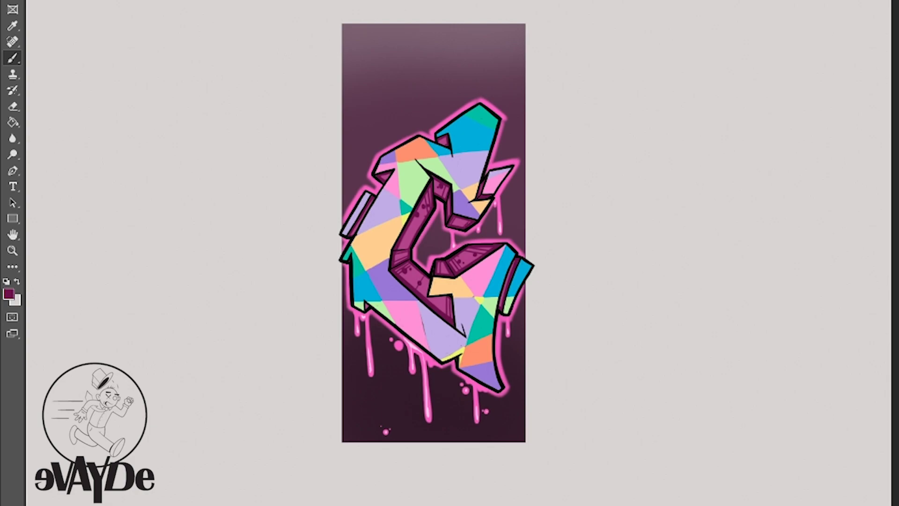